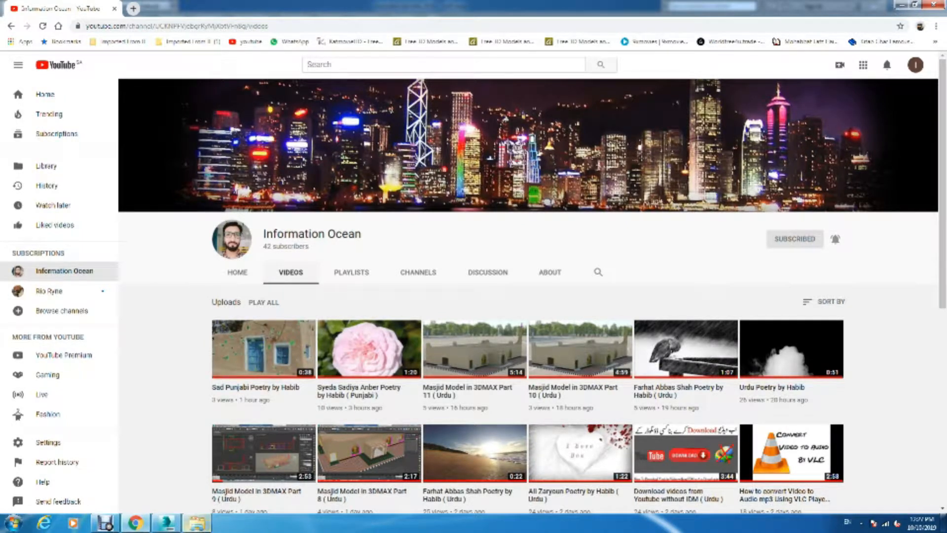
Step: Import the "Door Luxury Arabic Islamic N290918" 3DS model into the 3ds Max scene and place it just outside the mosque plan
key("alt+Tab")
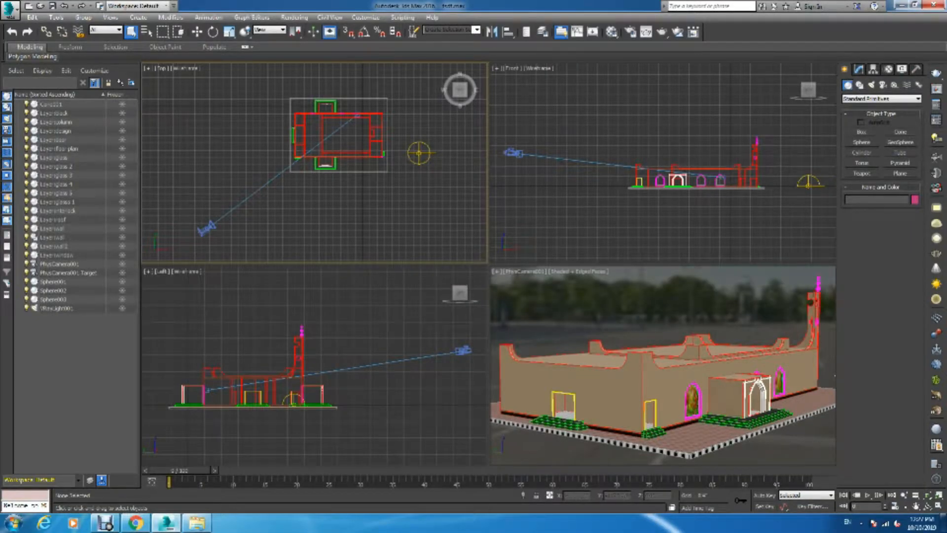
left_click(197, 523)
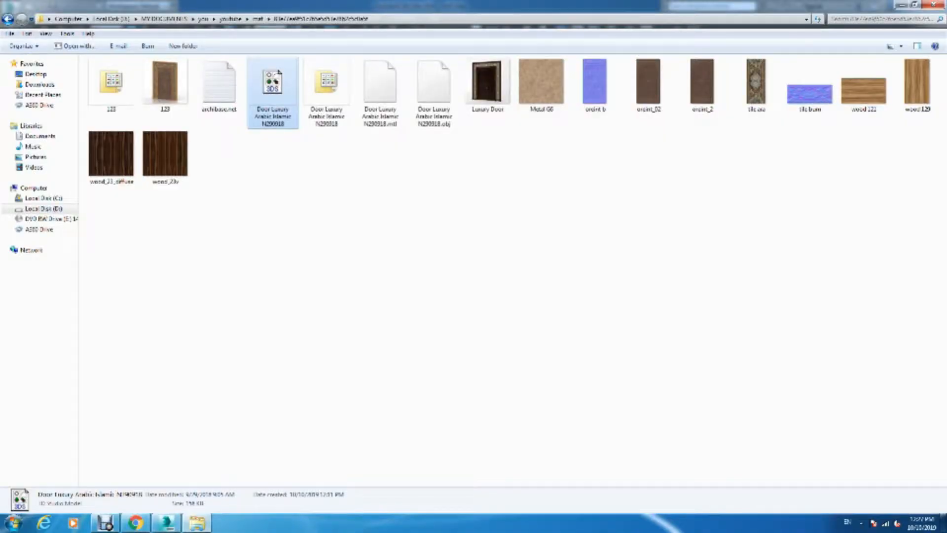
left_click_drag(279, 73, 382, 214)
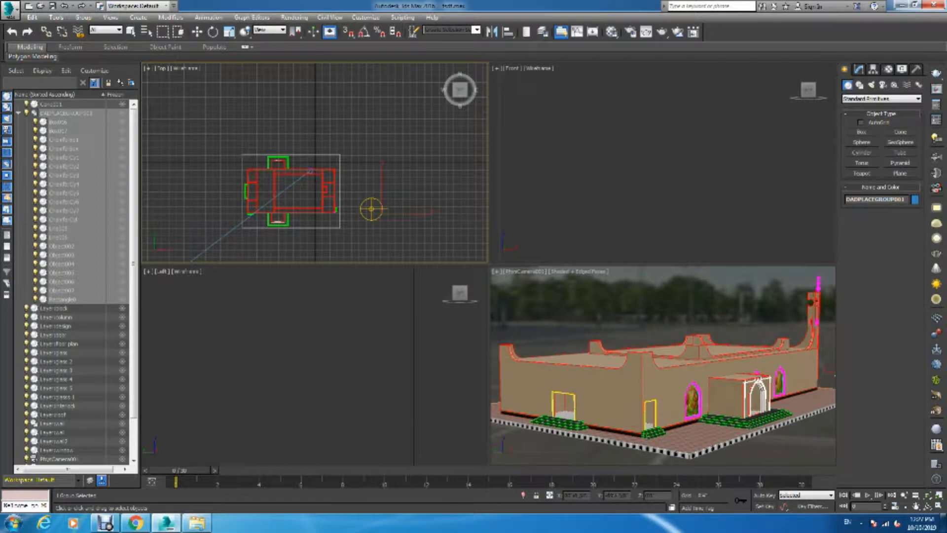
left_click(297, 238)
Step: Scale the imported door up uniformly to bring it closer to the size of the mosque's openings
right_click(641, 173)
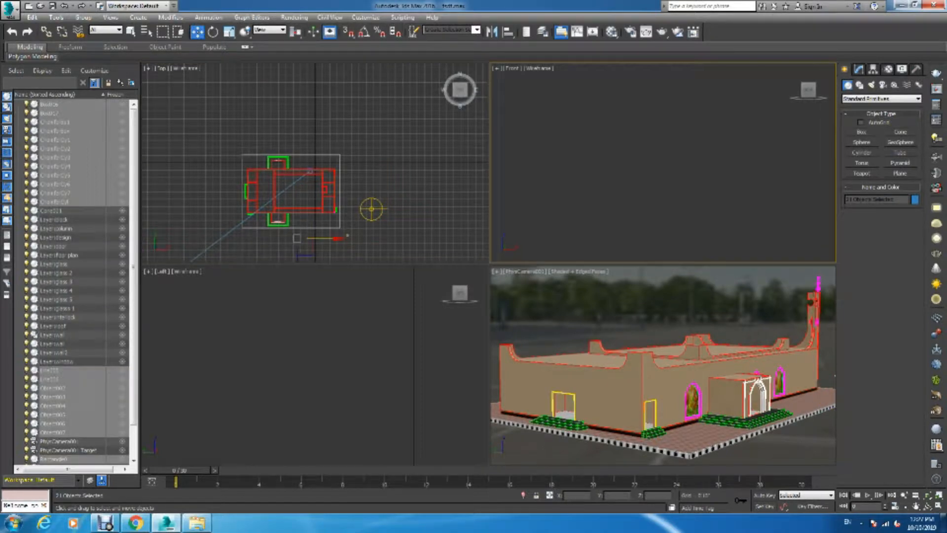
key("z")
right_click(393, 391)
key("z")
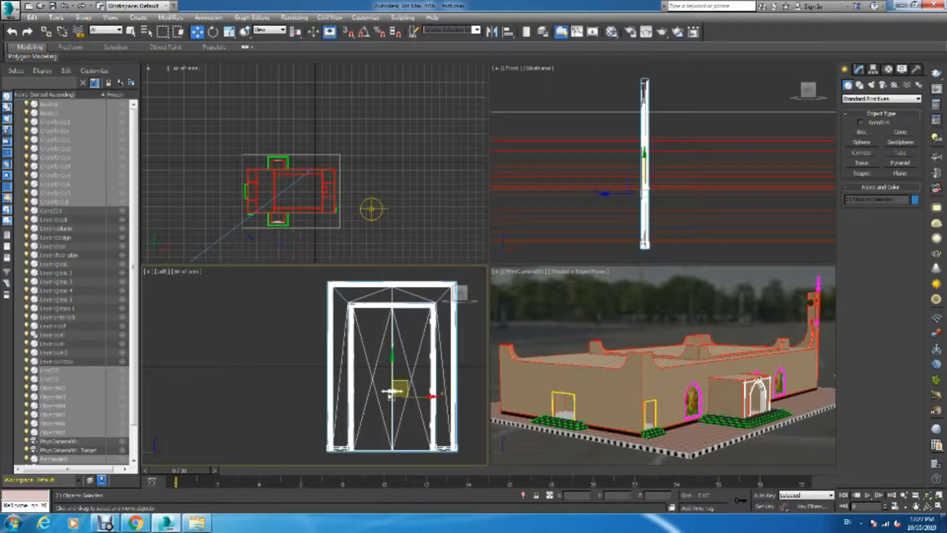
right_click(642, 173)
scroll(611, 239, "down", 9)
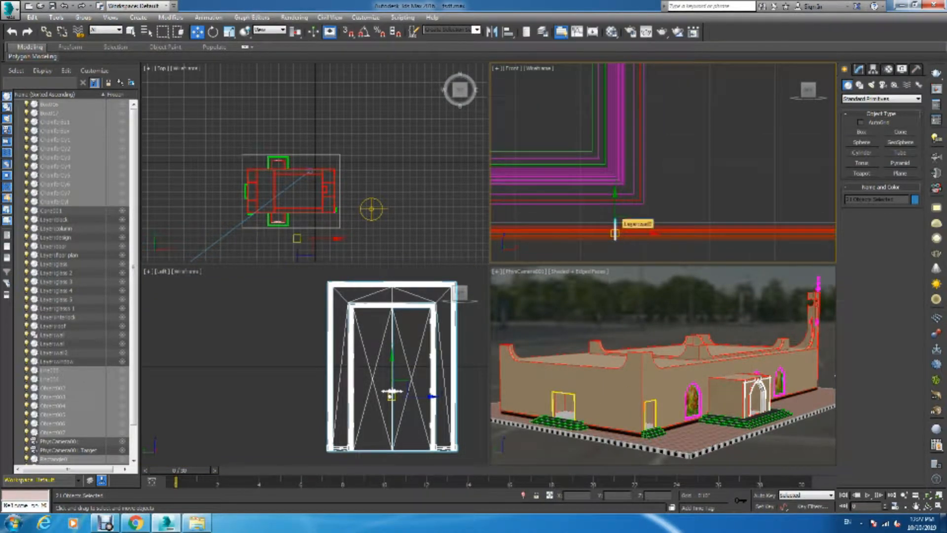
key("r")
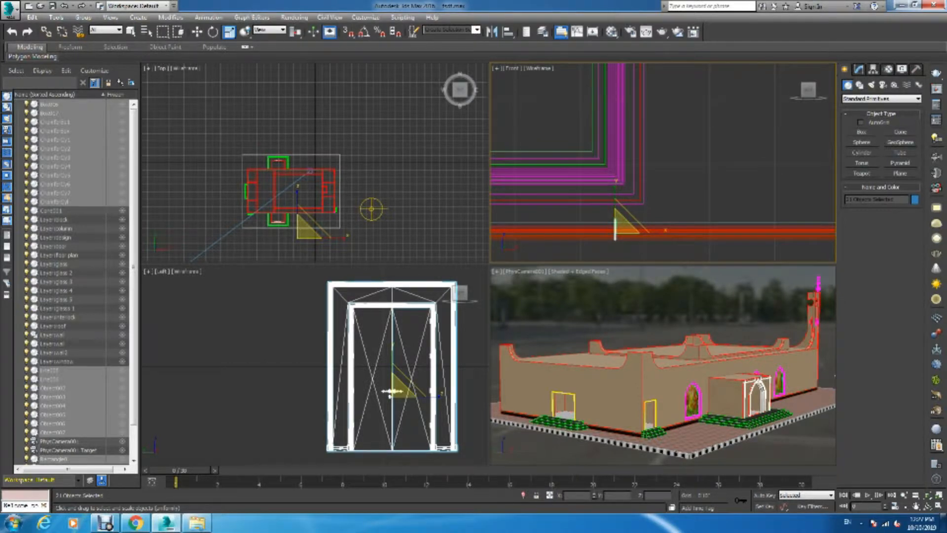
left_click_drag(391, 392, 390, 372)
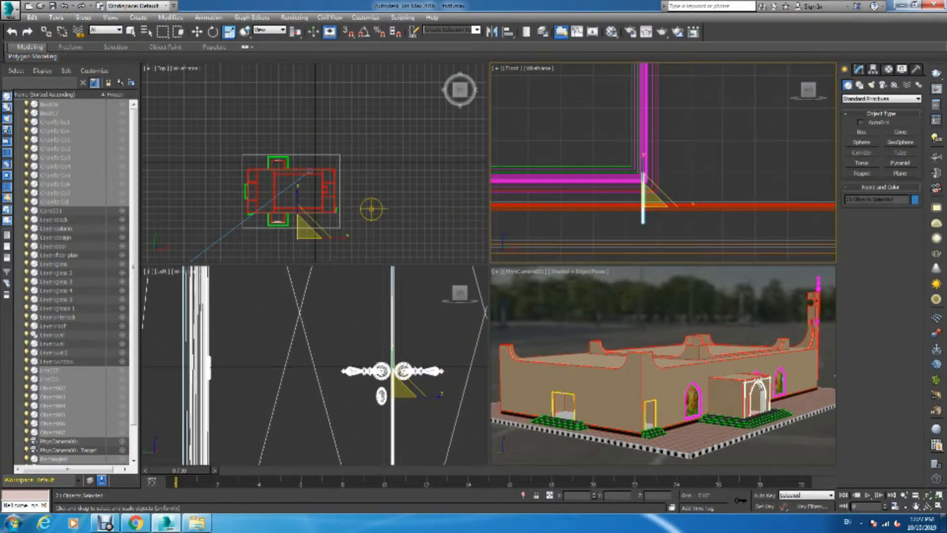
scroll(646, 197, "down", 6)
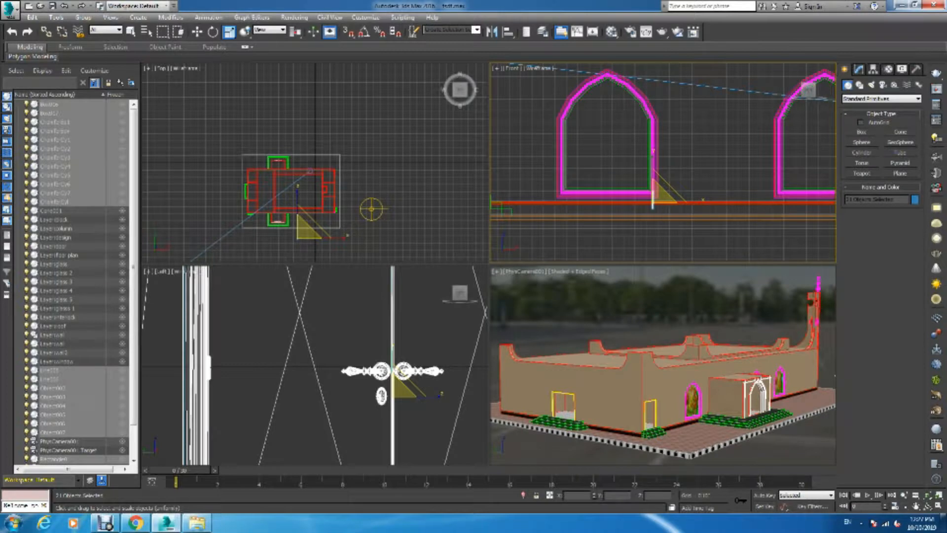
scroll(393, 395, "up", 8)
scroll(699, 186, "down", 5)
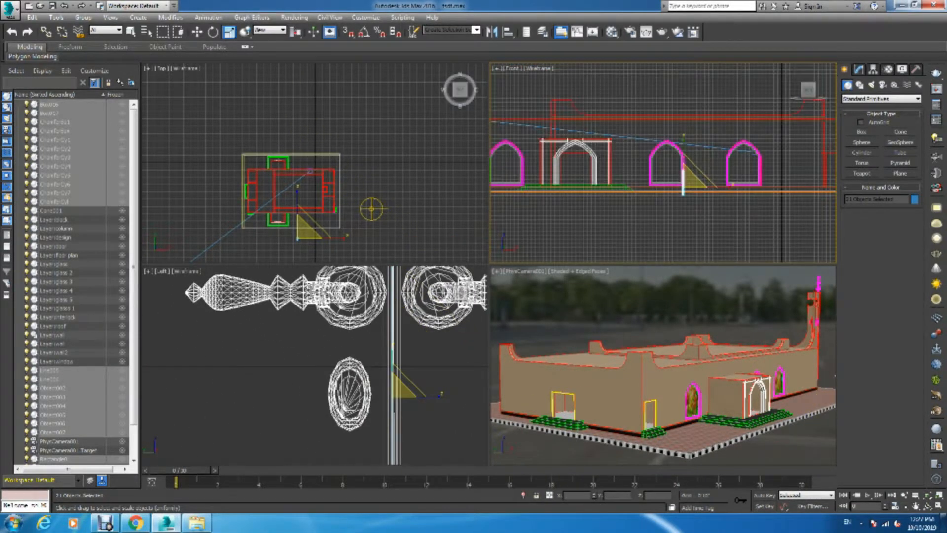
scroll(393, 394, "up", 4)
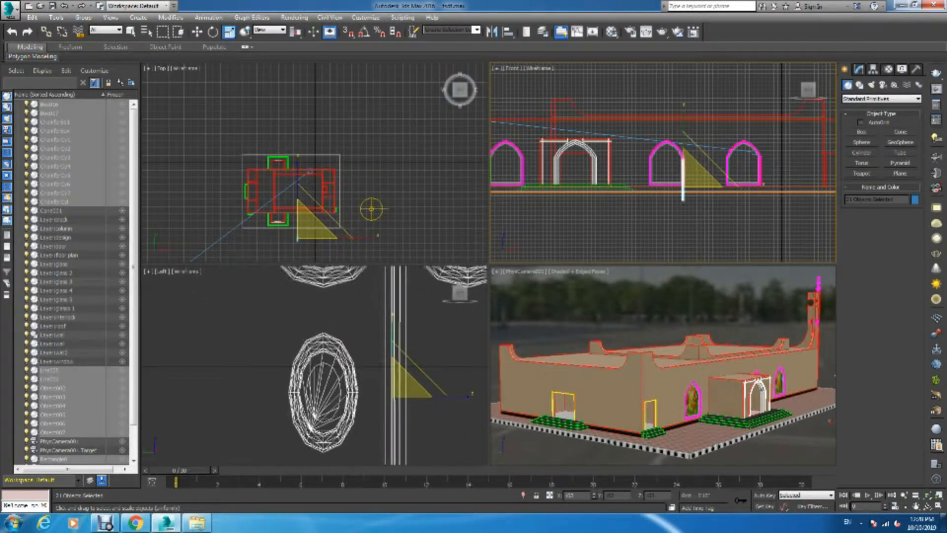
Step: Move the door horizontally in the front view to the centre of the white arched entrance
key("w")
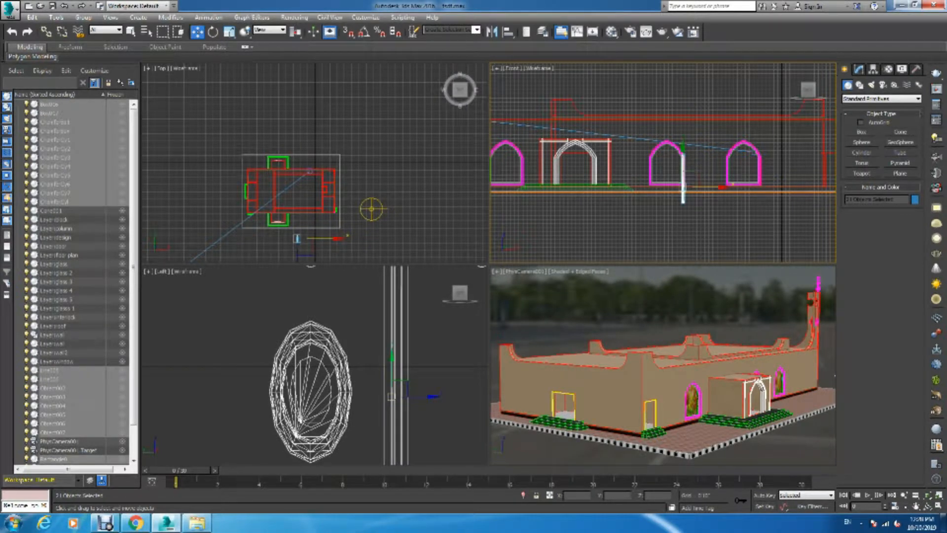
left_click_drag(684, 148, 576, 148)
scroll(578, 165, "up", 4)
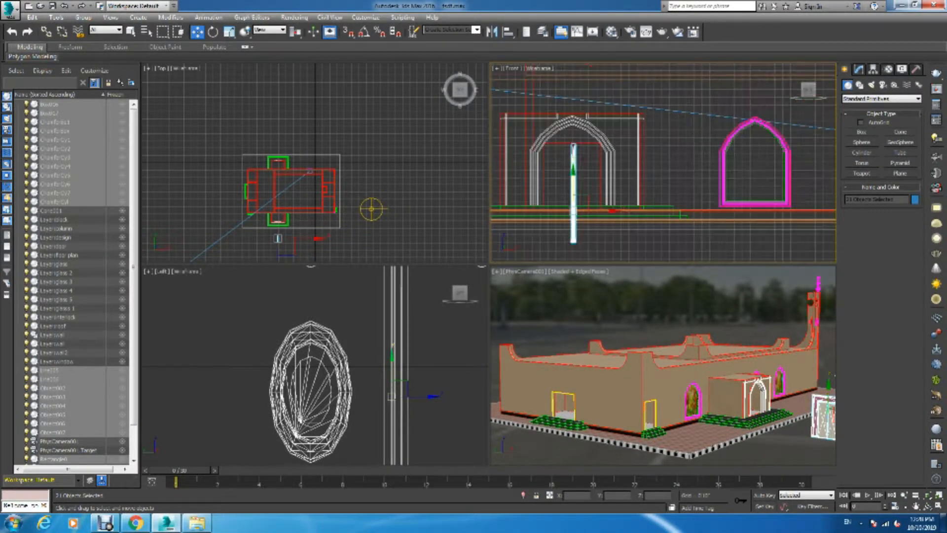
Step: Scale the door down uniformly and raise it until its base meets the floor level of the arched entrance
key("r")
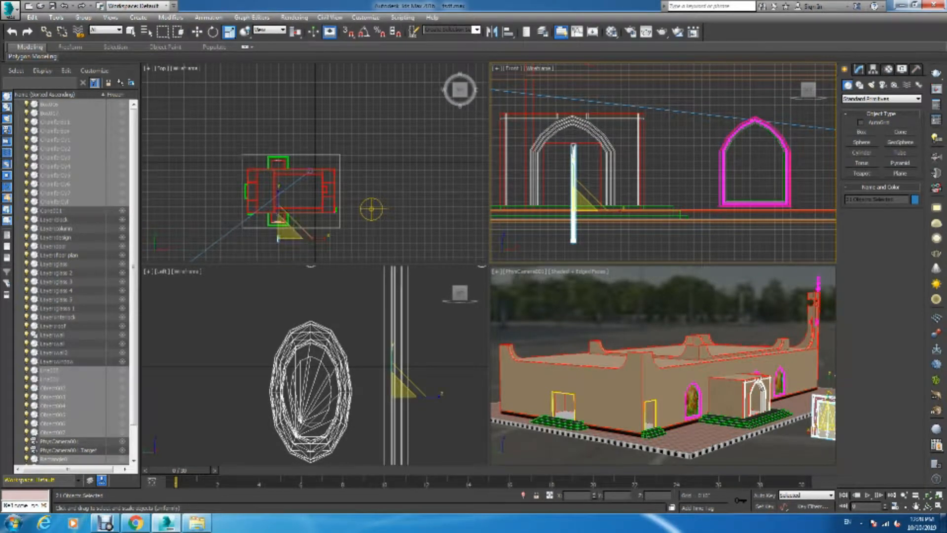
scroll(393, 395, "down", 4)
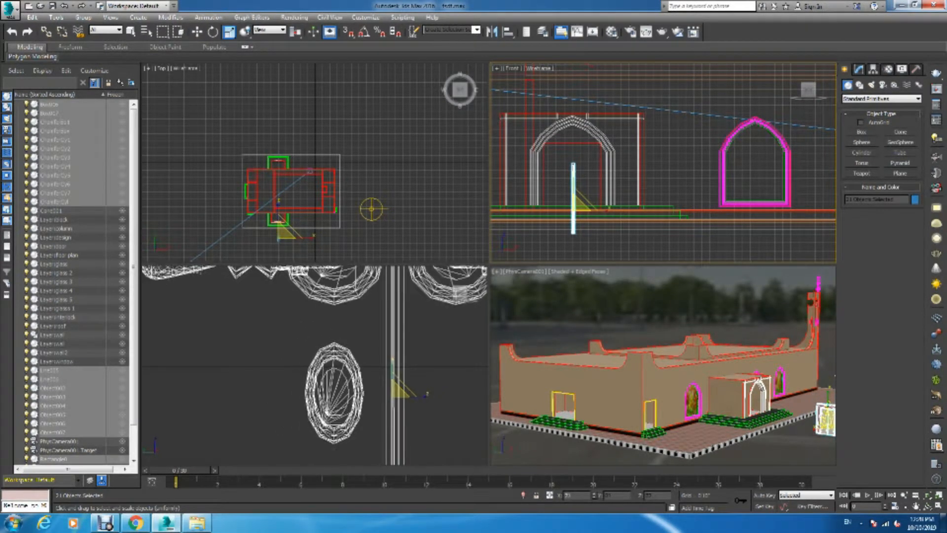
key("w")
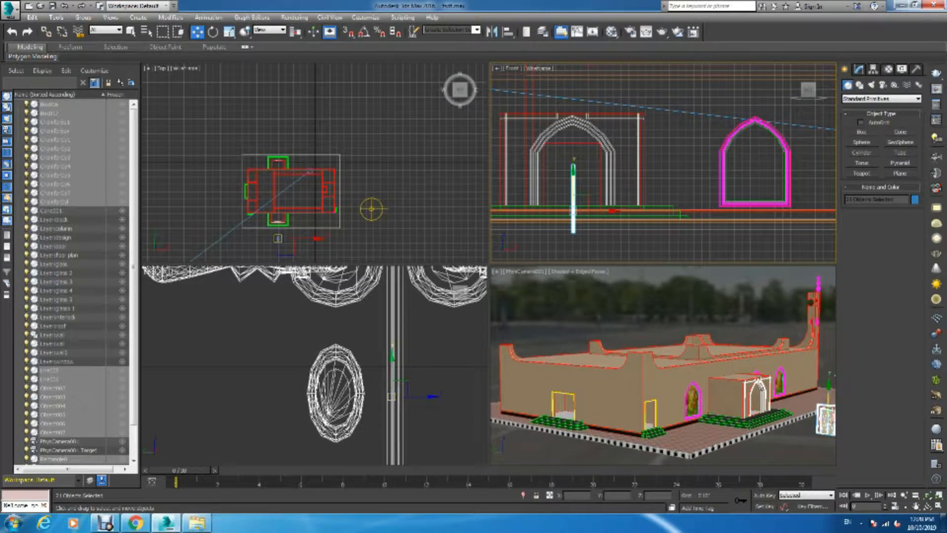
left_click_drag(573, 184, 573, 162)
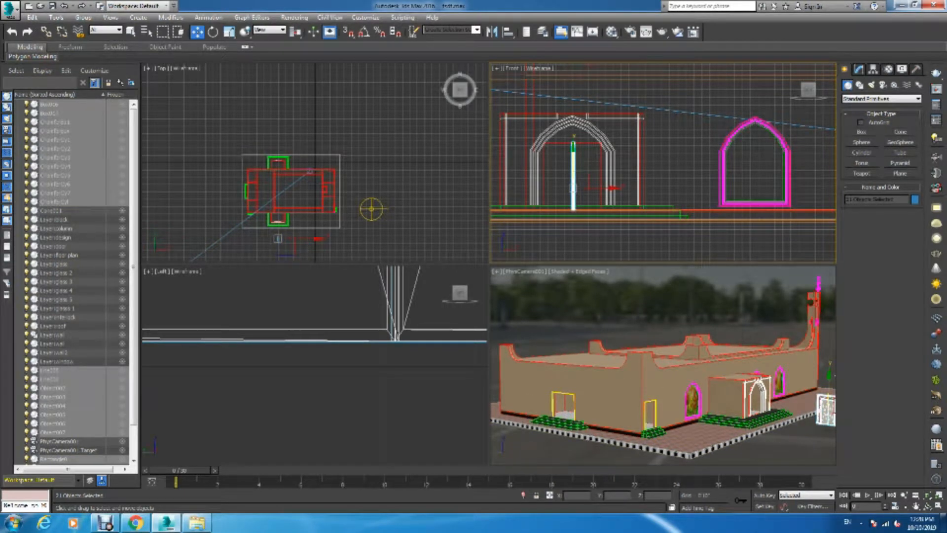
Step: Clone the door along the X axis in the top view as one independent copy
right_click(278, 197)
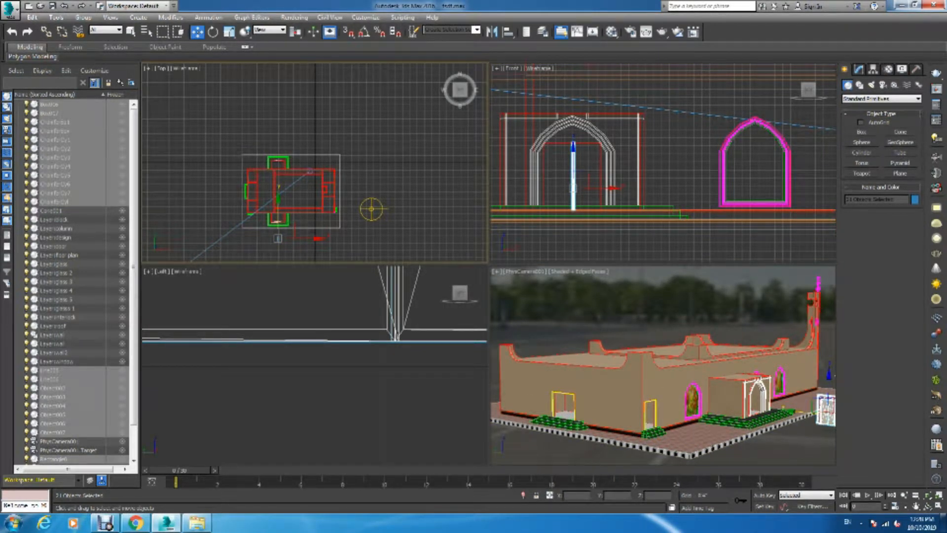
left_click_drag(306, 238, 258, 238, "shift")
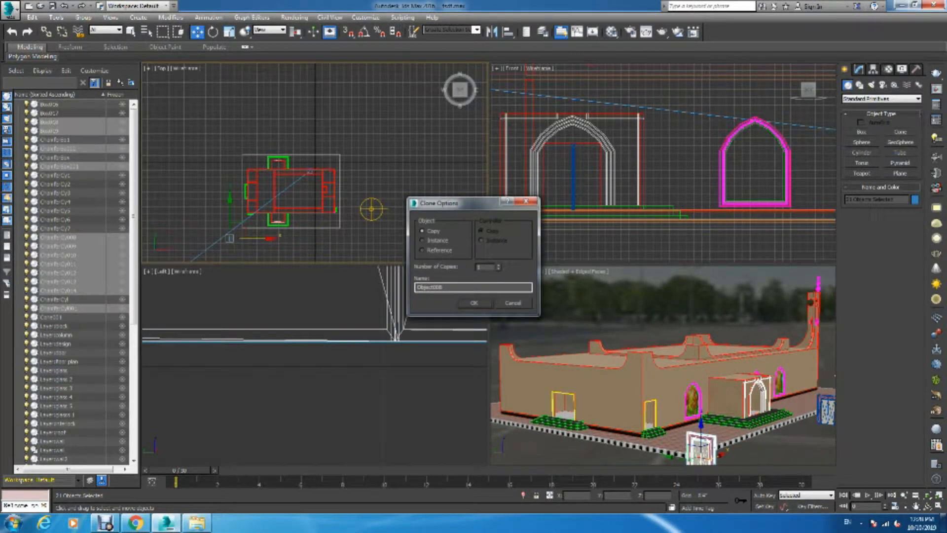
left_click(474, 302)
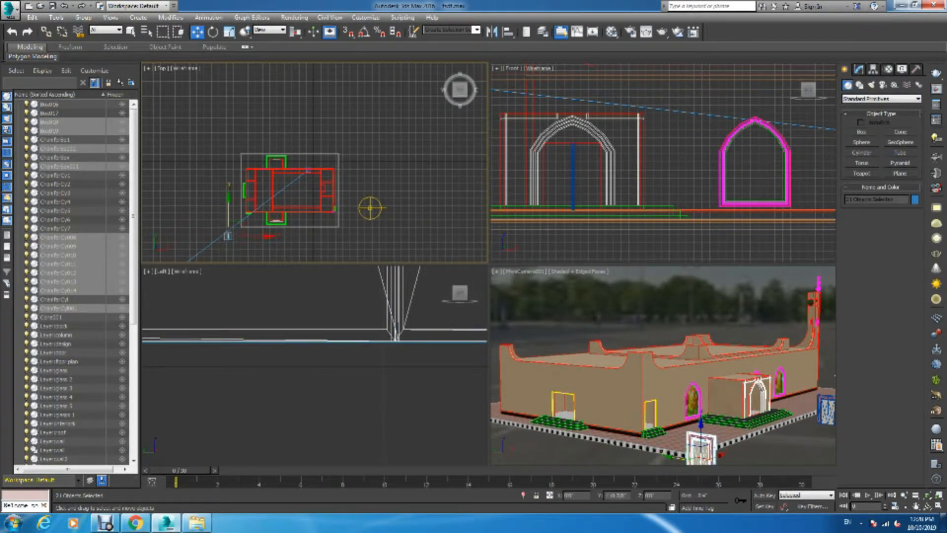
Step: Move the door copy into the inner wall facing the side entrance steps in the top view
scroll(220, 184, "up", 2)
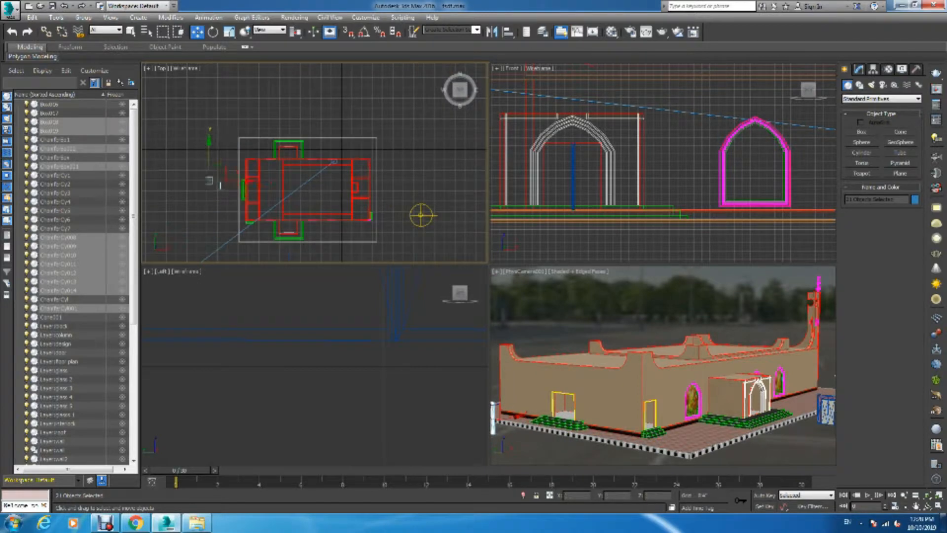
scroll(247, 197, "up", 3)
left_click_drag(221, 175, 300, 174)
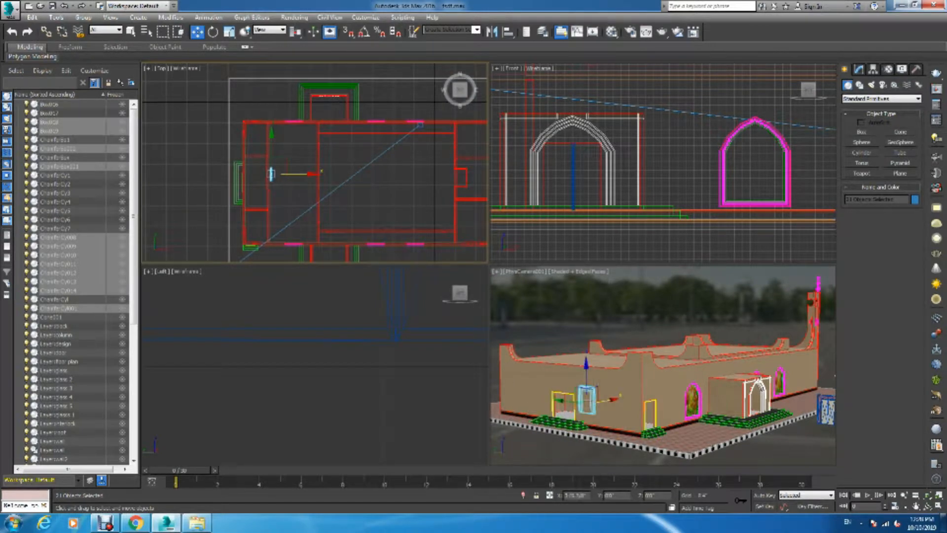
scroll(281, 181, "up", 3)
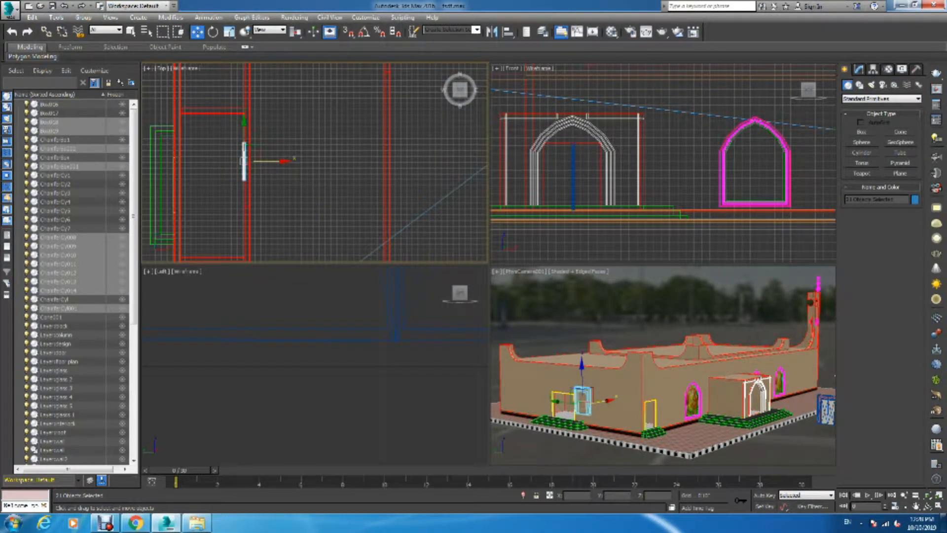
left_click_drag(242, 160, 249, 173)
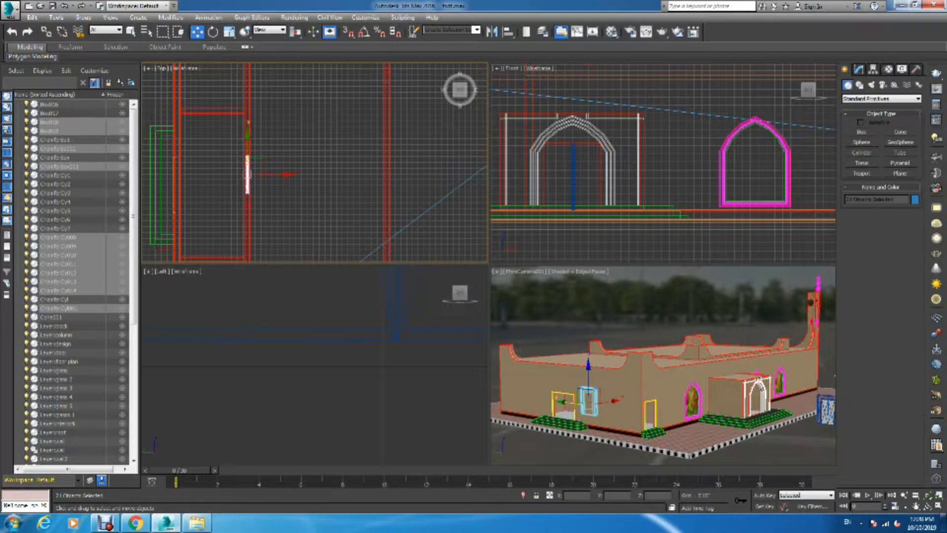
Step: Shift the door copy further along the inner wall and enlarge it slightly to fit the doorway
key("r")
scroll(244, 165, "up", 4)
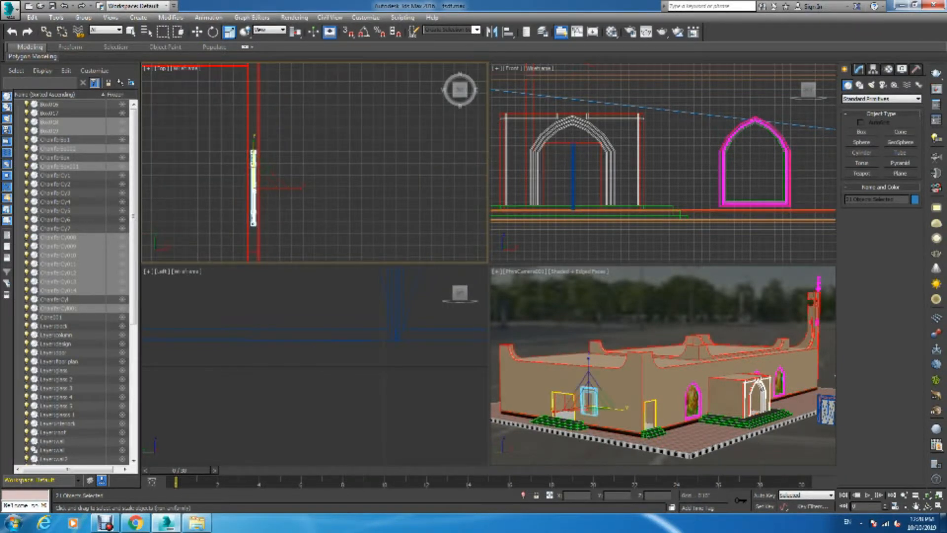
key("w")
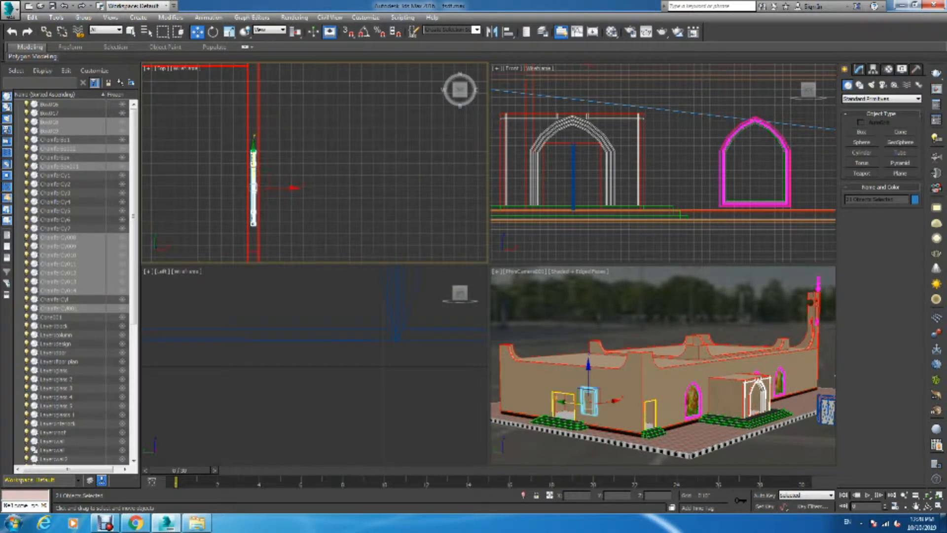
left_click_drag(253, 168, 254, 189)
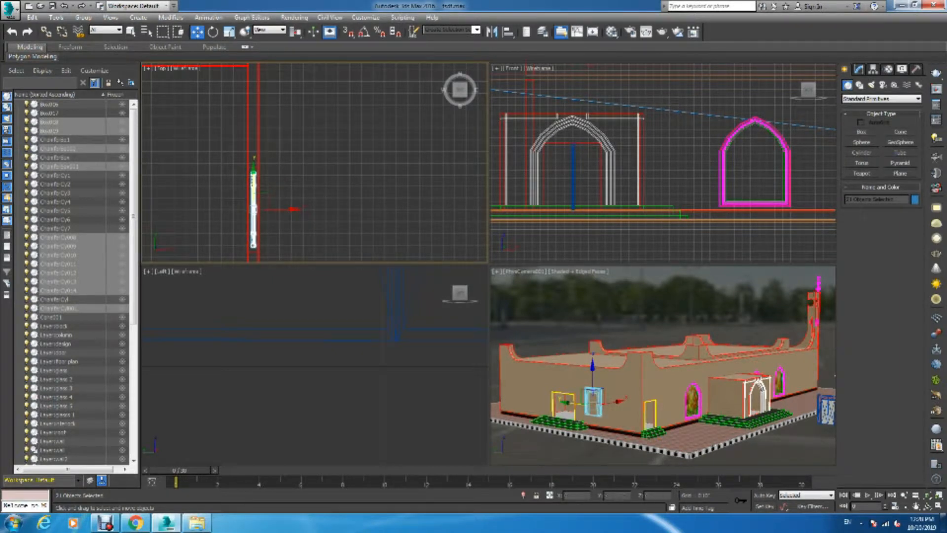
key("r")
left_click_drag(253, 174, 254, 169)
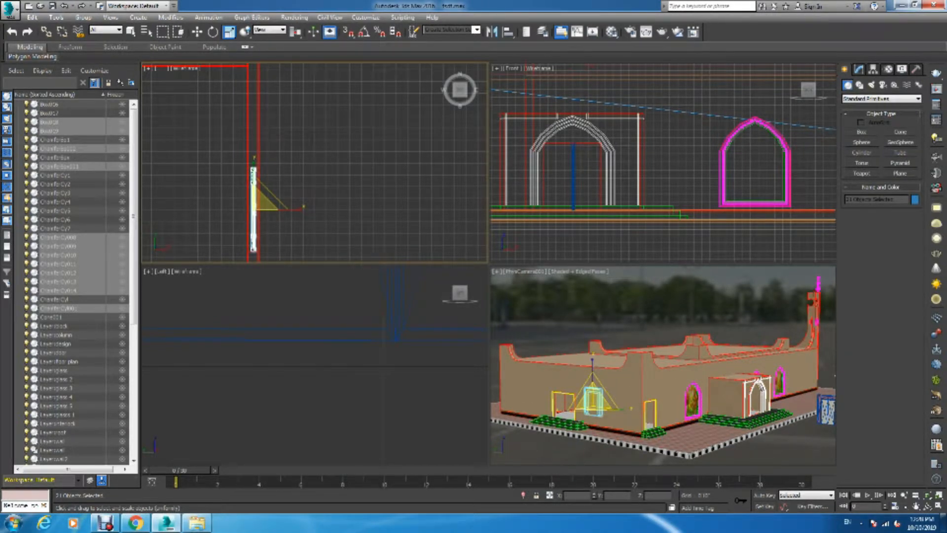
key("w")
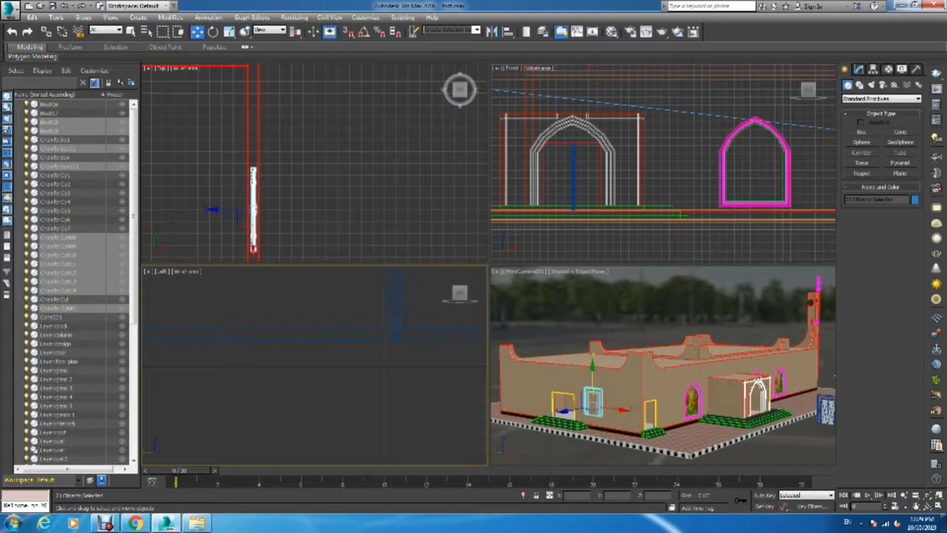
Step: Switch the camera viewport to perspective and mirror the door copy about the X axis with No Clone
right_click(657, 319)
key("p")
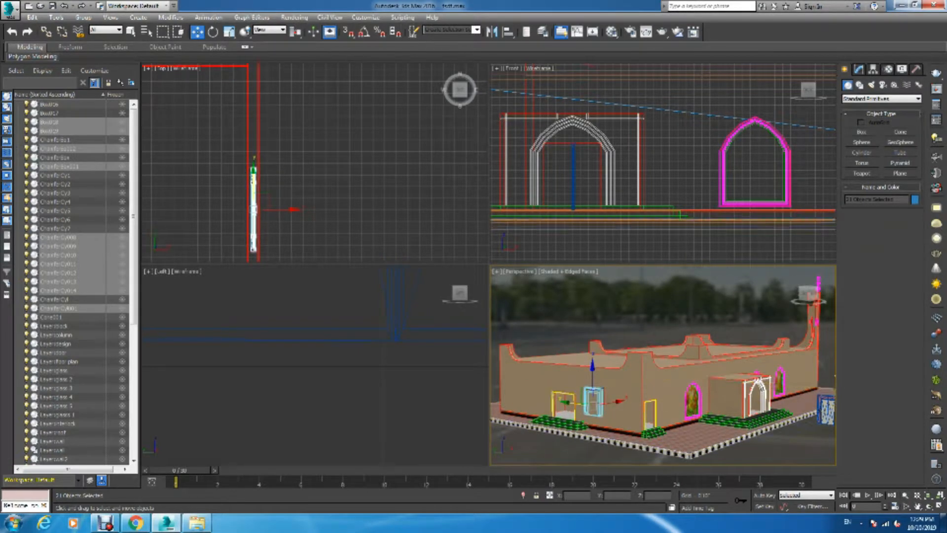
key("z")
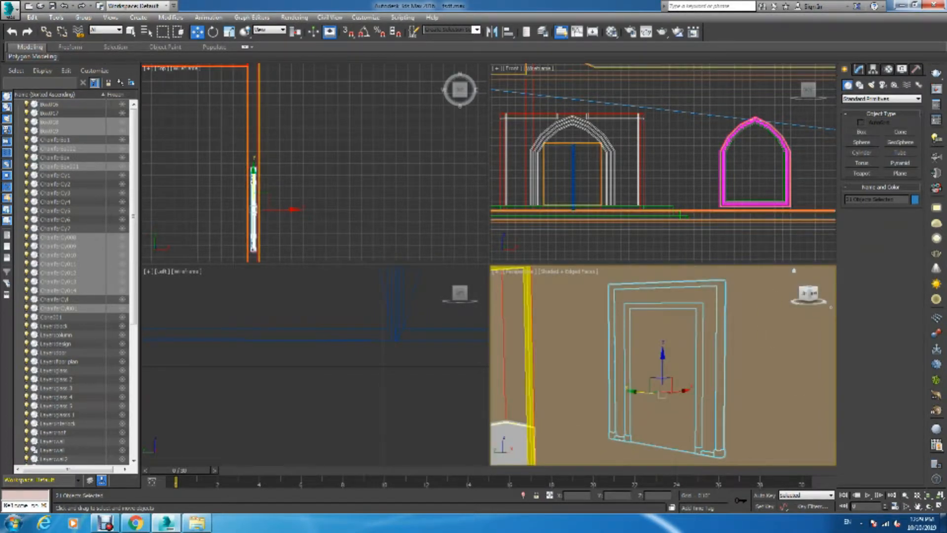
left_click(804, 294)
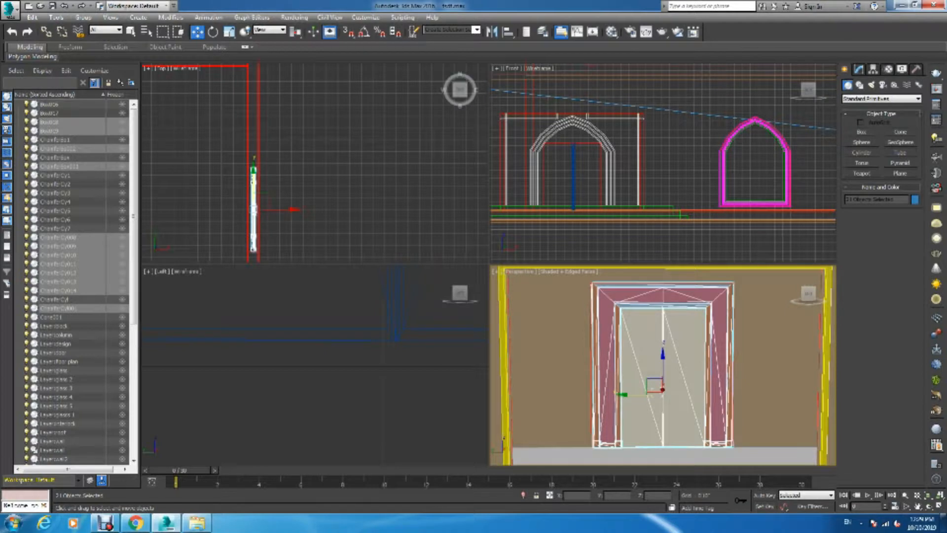
left_click(492, 32)
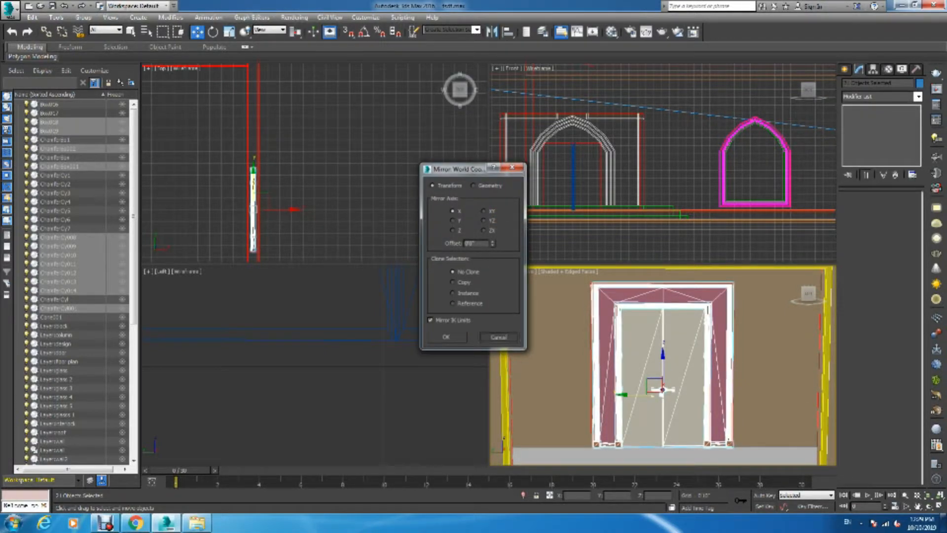
left_click(498, 337)
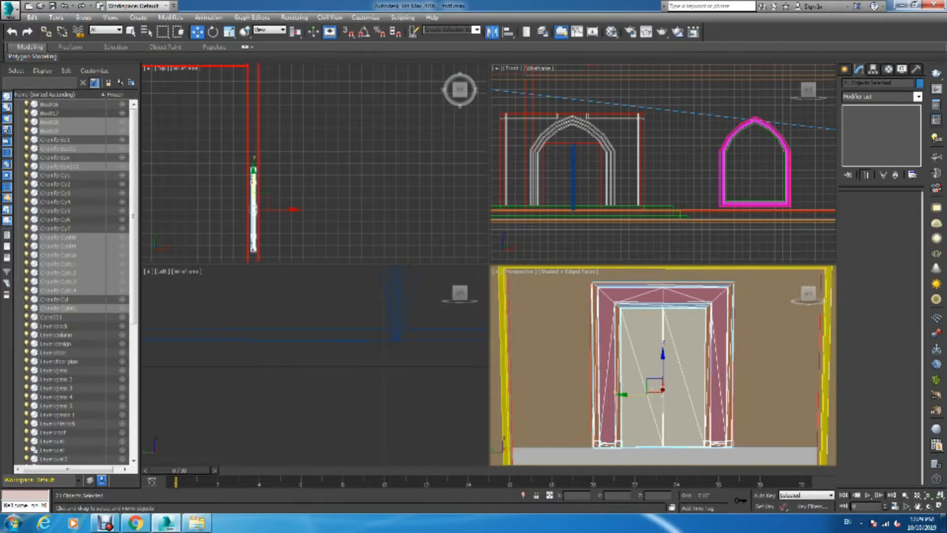
left_click(491, 32)
left_click(446, 337)
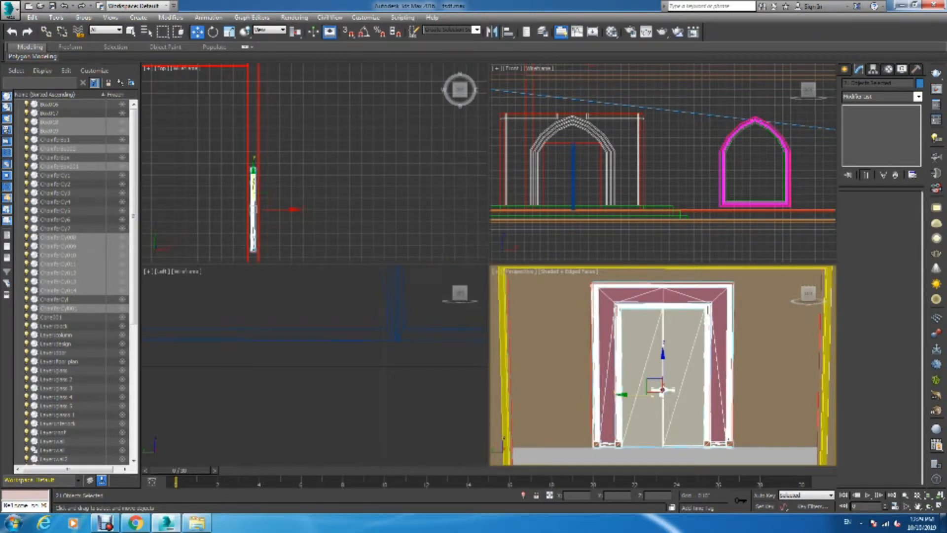
Step: Deselect everything and test render the perspective view of the mirrored door in the inner doorway
key("ctrl+d")
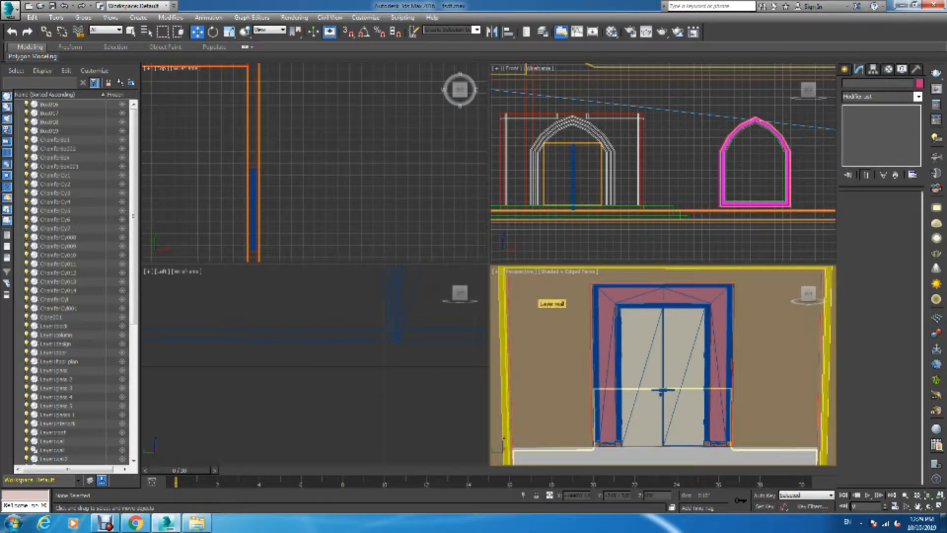
key("shift+q")
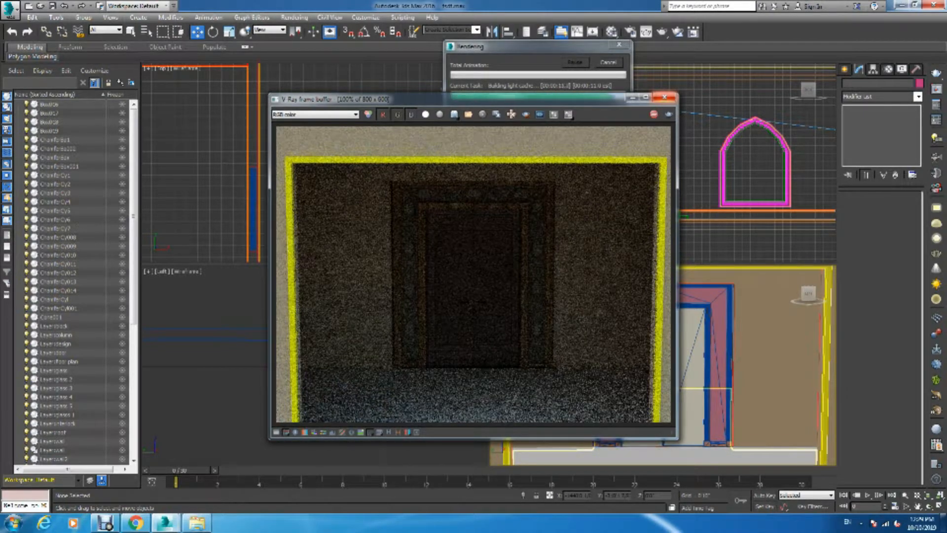
left_click(661, 101)
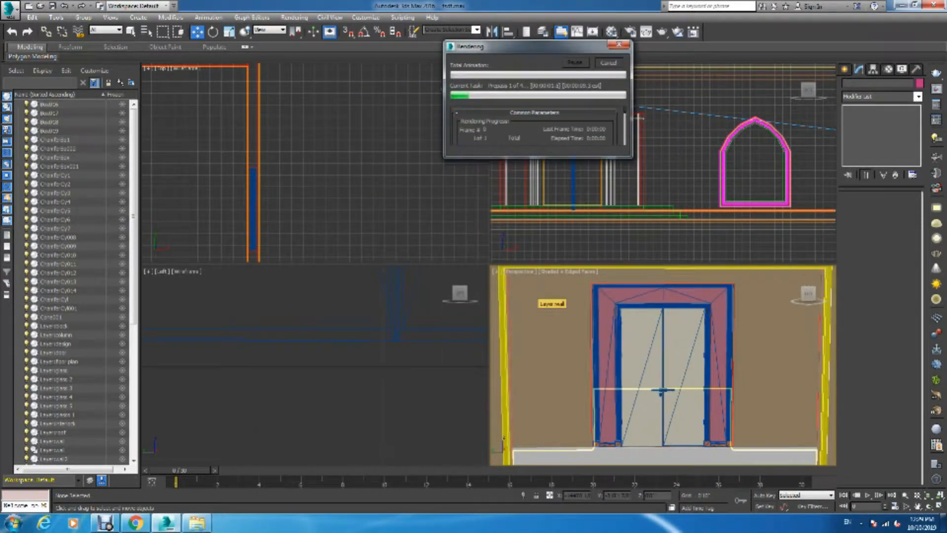
Step: Select the whole original door standing outside the building in the top view and frame it in the perspective view
scroll(374, 171, "down", 15)
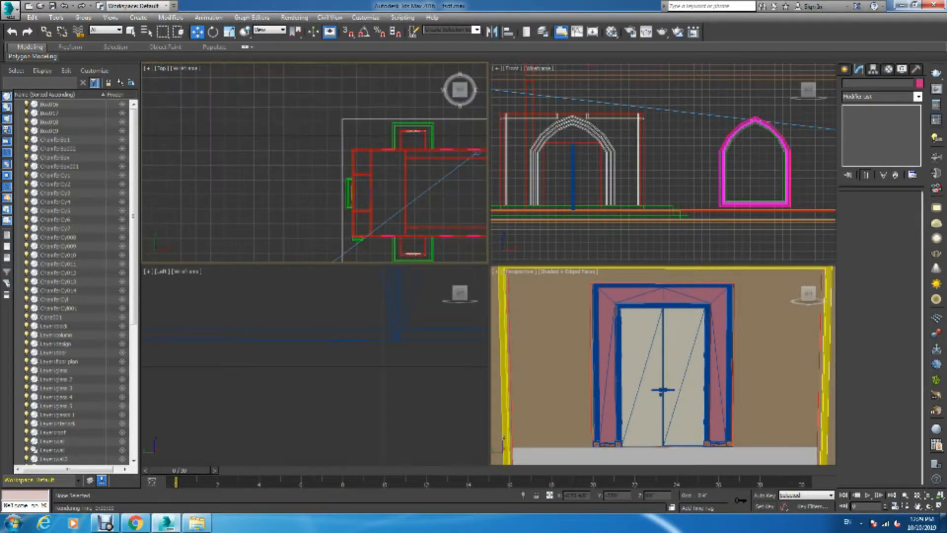
scroll(386, 180, "up", 12)
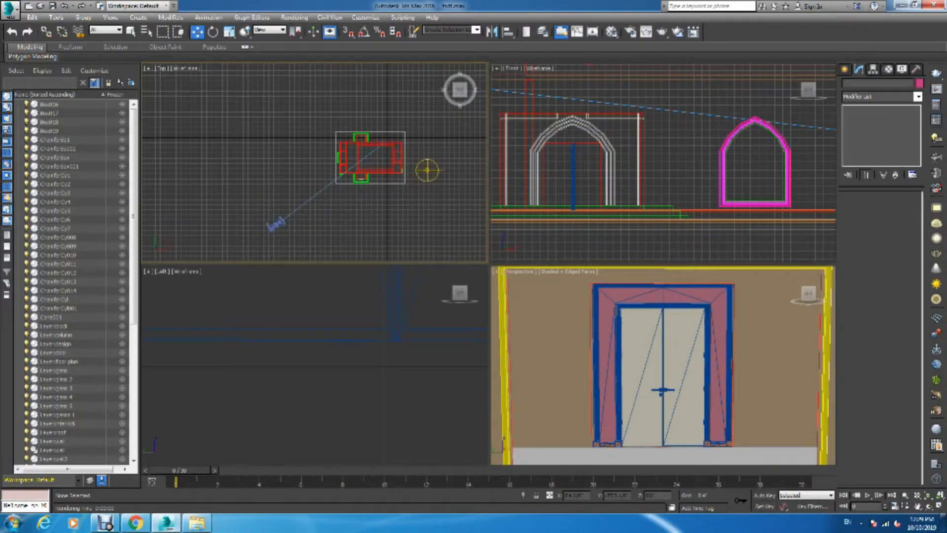
left_click_drag(323, 176, 362, 206)
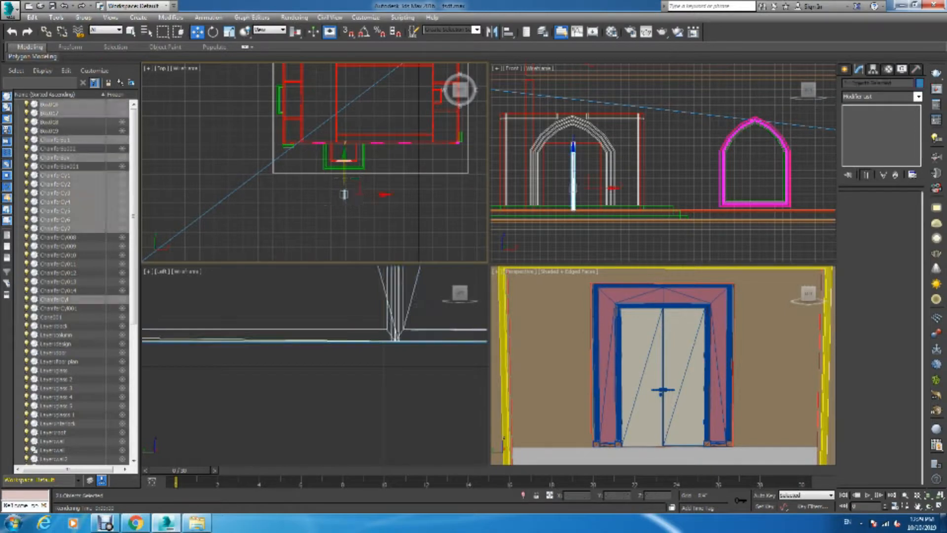
right_click(551, 332)
key("z")
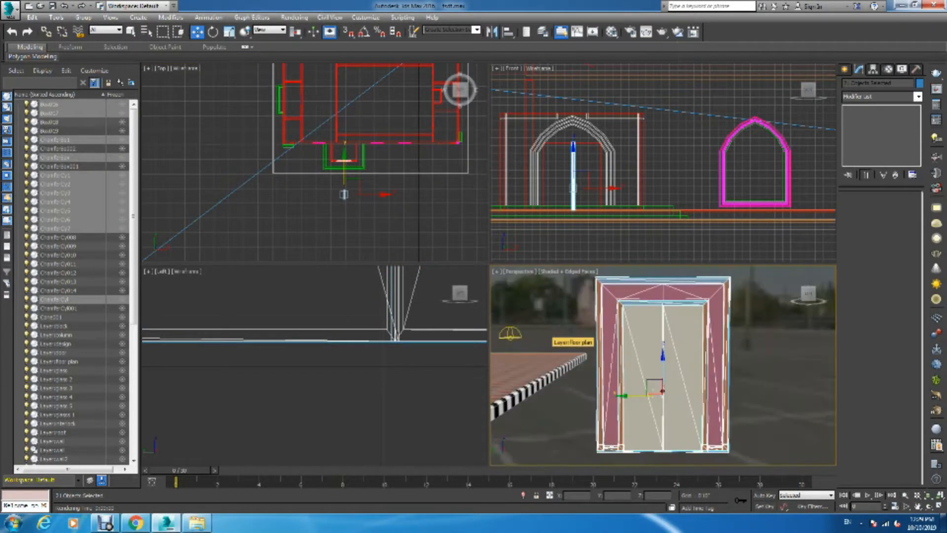
scroll(598, 338, "down", 4)
scroll(644, 318, "up", 2)
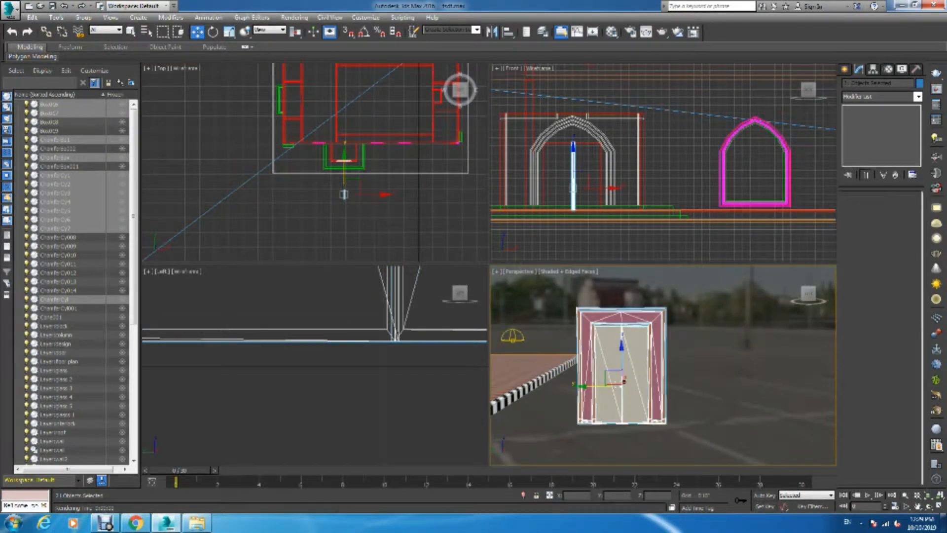
Step: Rotate the original door about a quarter turn in the top view so it runs parallel to the wall behind the porch
right_click(380, 215)
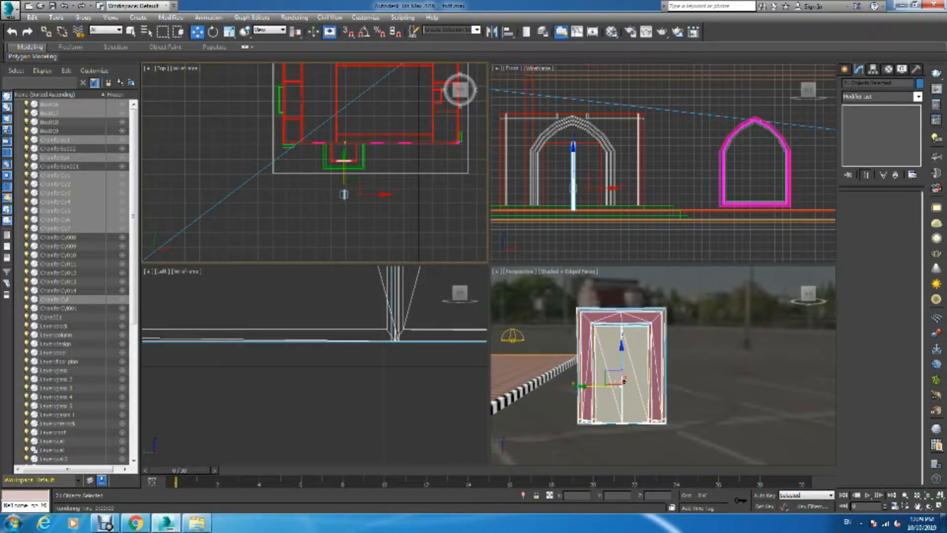
key("r")
scroll(318, 174, "up", 3)
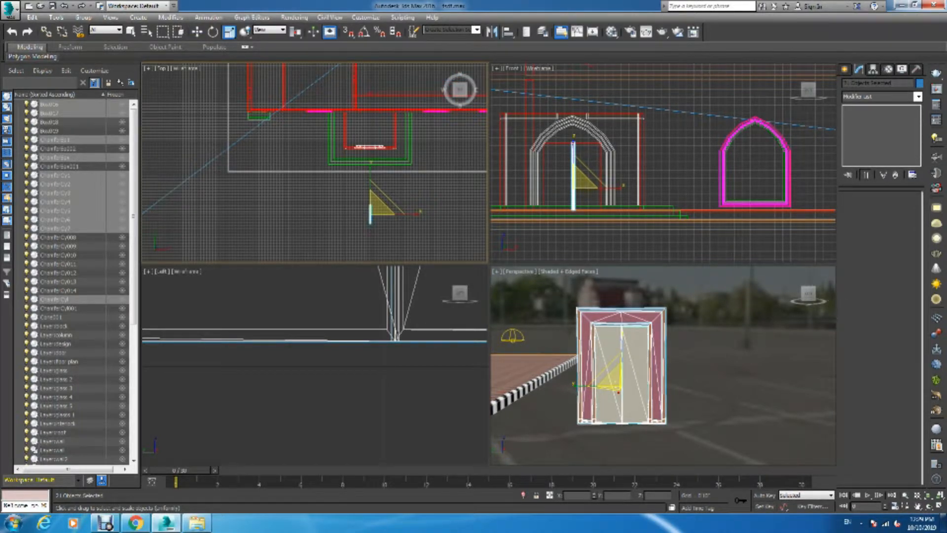
key("e")
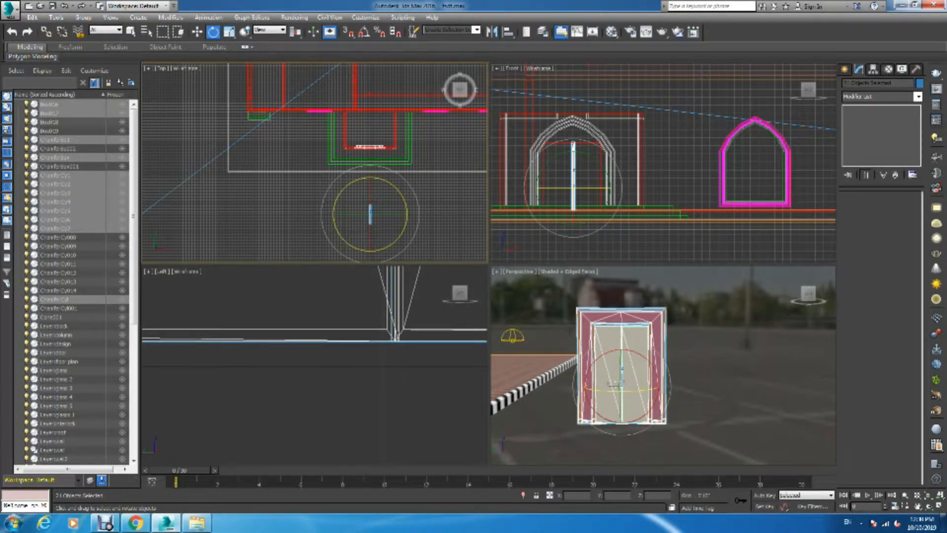
mouse_move(387, 182)
left_mouse_down()
mouse_move(403, 193)
mouse_move(388, 182)
mouse_move(397, 188)
left_mouse_up()
scroll(384, 214, "up", 3)
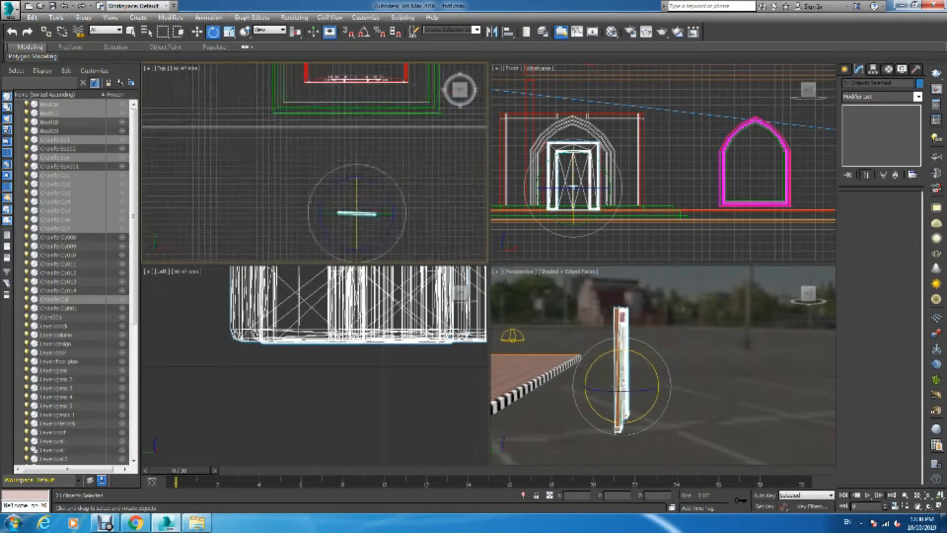
scroll(379, 218, "up", 3)
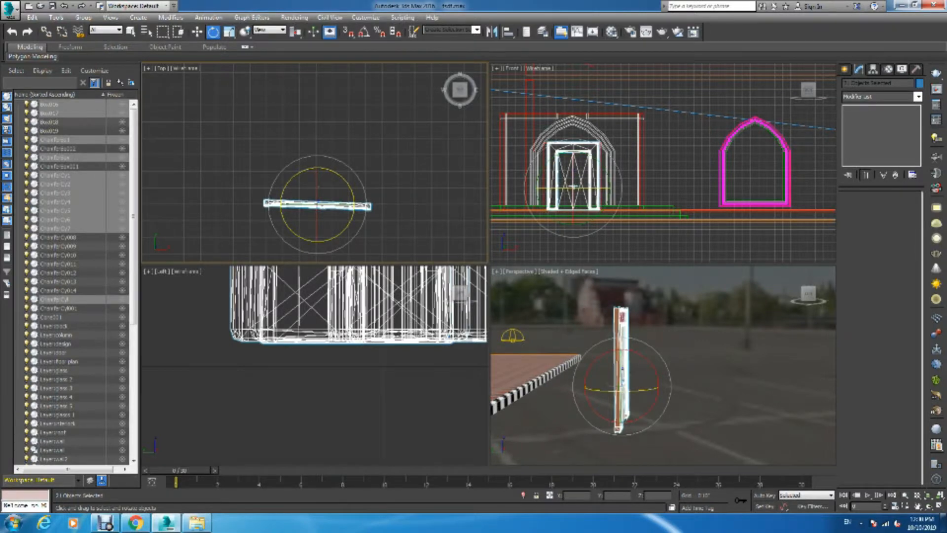
left_click_drag(281, 189, 283, 188)
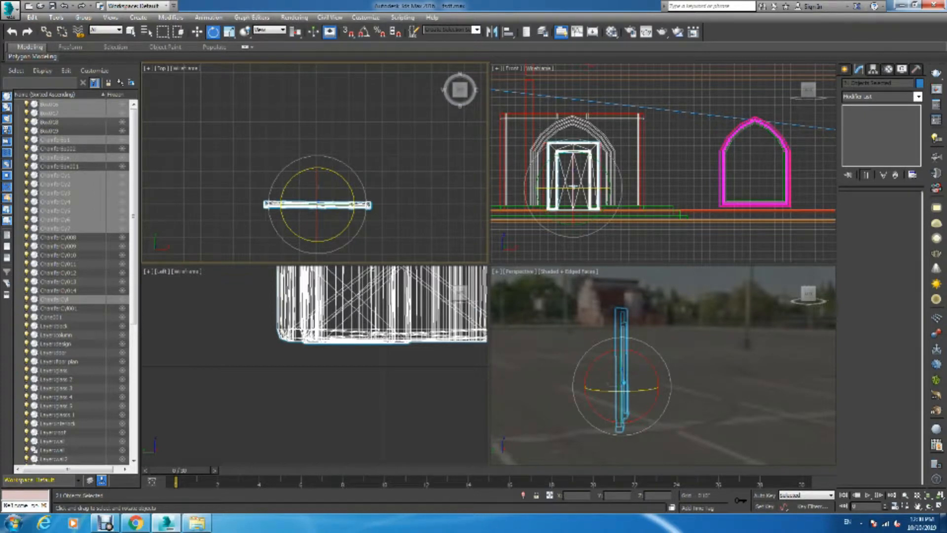
Step: Move the rotated door along the Y axis from outside the building to the arched entrance porch in the top view
key("w")
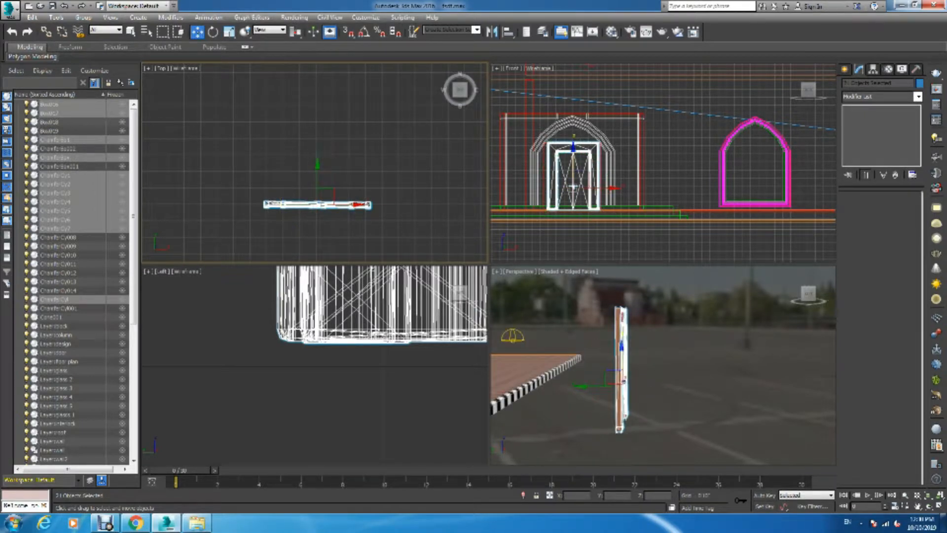
scroll(365, 225, "down", 6)
scroll(363, 226, "down", 5)
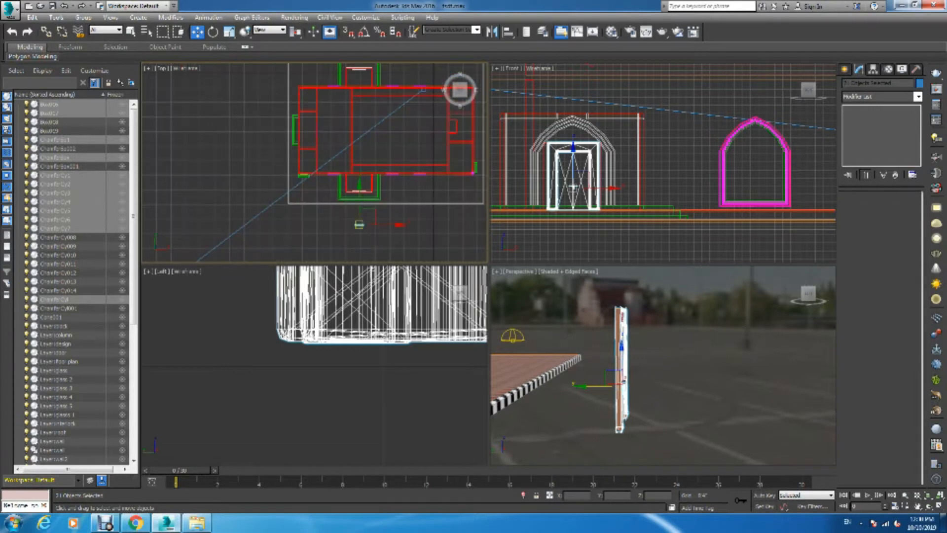
left_click_drag(360, 208, 360, 174)
right_click(582, 172)
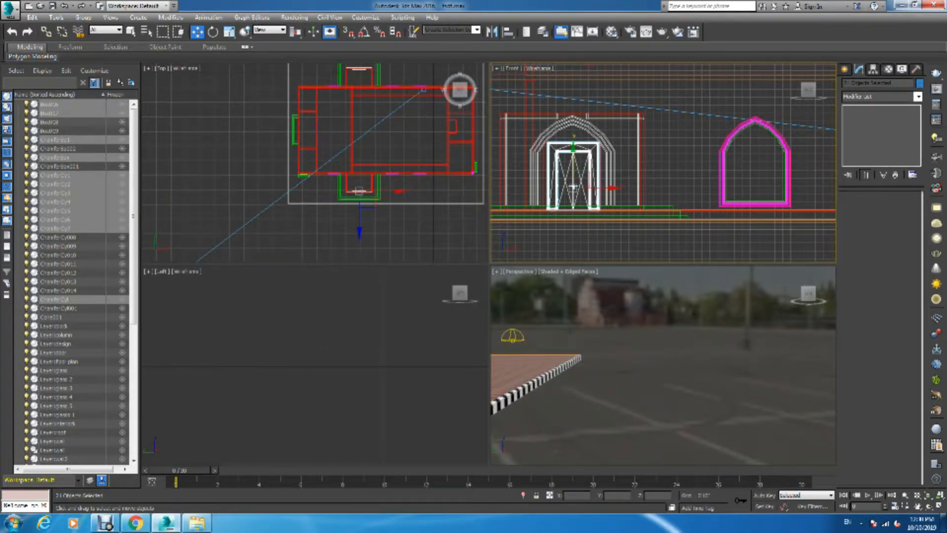
scroll(359, 191, "up", 10)
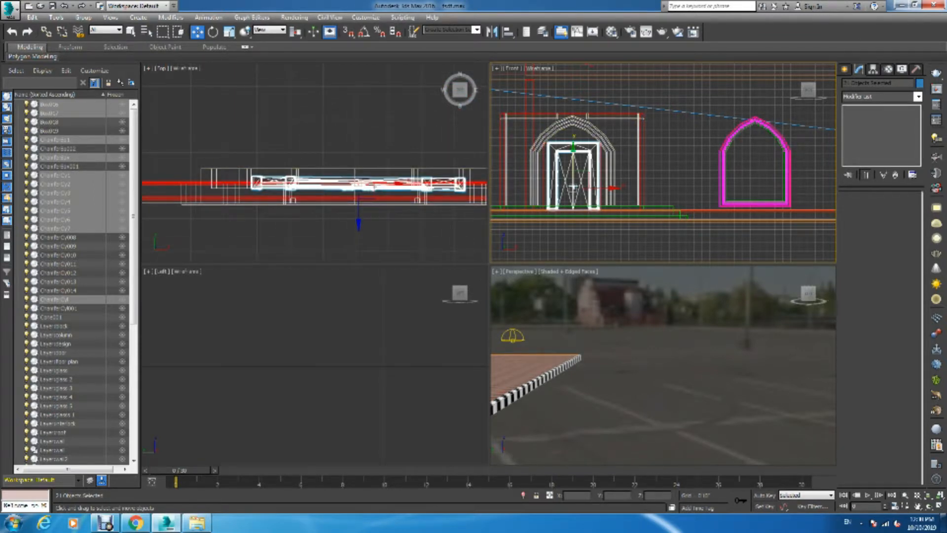
Step: Move the door from the porch front into the building's main wall and centre it within the wall thickness
right_click(359, 173)
left_click_drag(358, 163, 358, 121)
scroll(384, 202, "down", 4)
scroll(384, 222, "down", 6)
left_click_drag(380, 210, 380, 162)
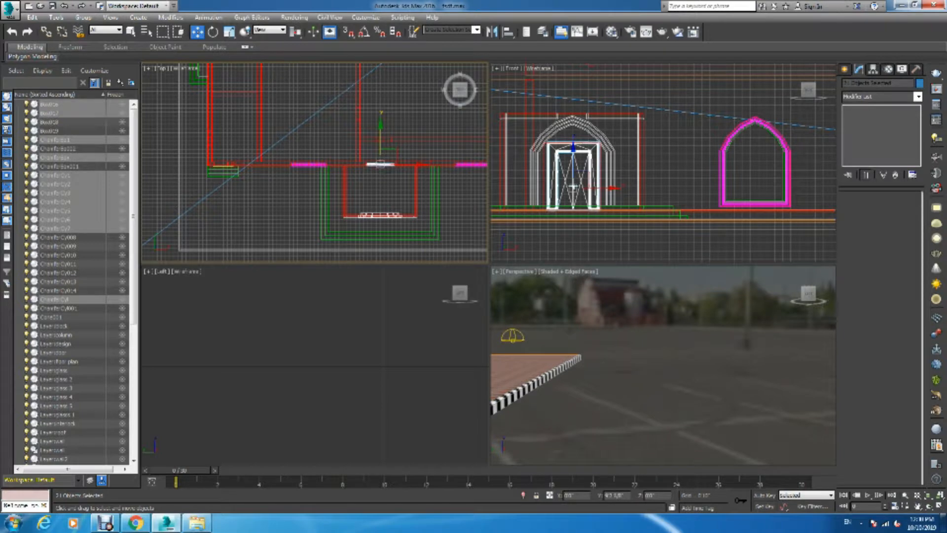
scroll(380, 162, "up", 7)
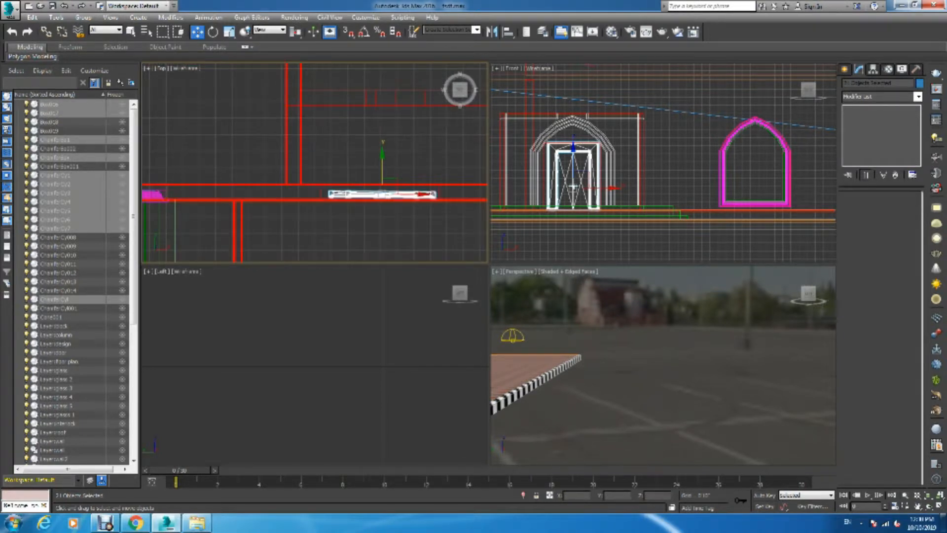
left_click_drag(382, 165, 381, 164)
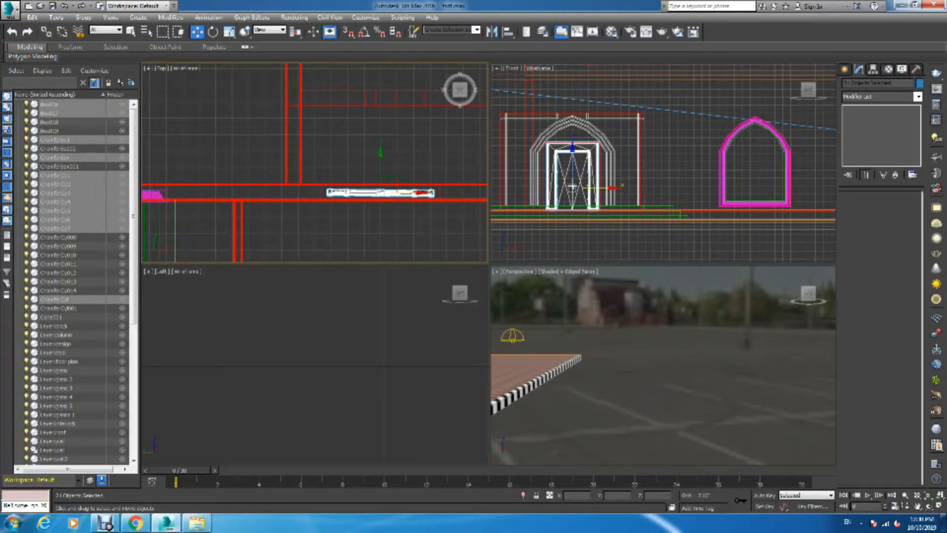
Step: Widen the door slightly along the X axis in the front view to fit the entrance doorway
key("r")
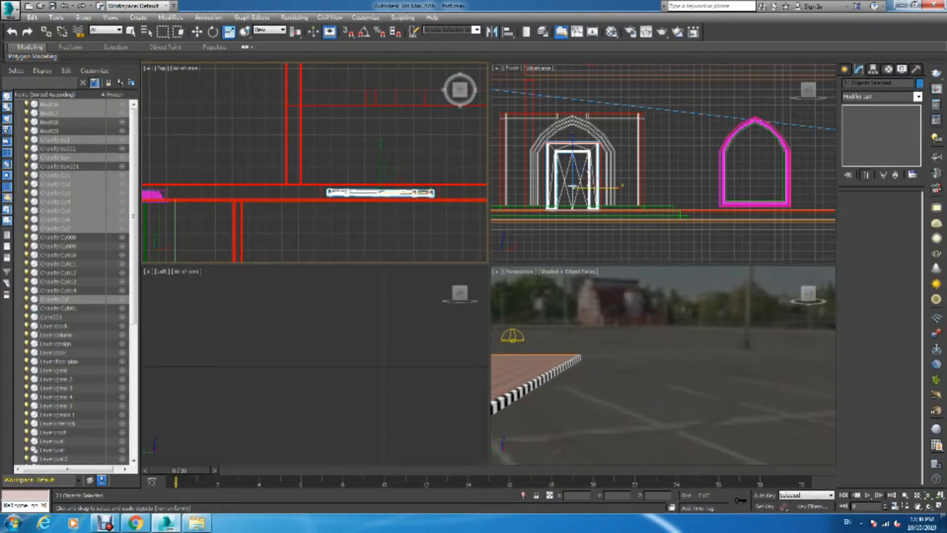
left_click_drag(623, 185, 627, 185)
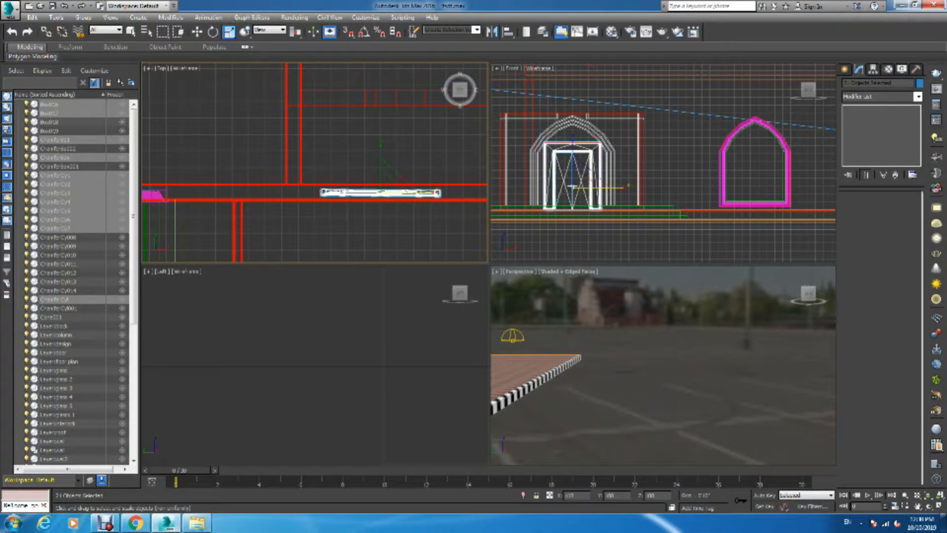
key("w")
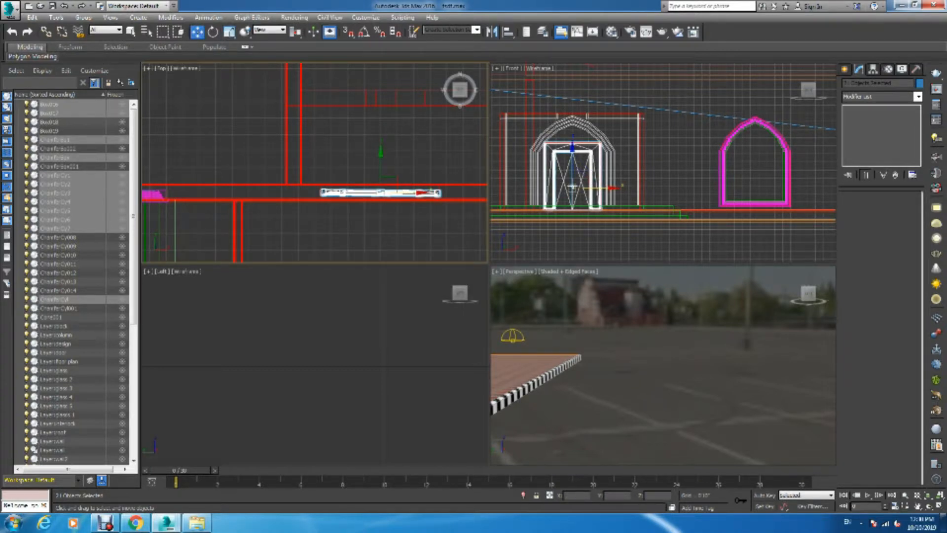
Step: View the arched entrance head-on in perspective and test render the door fitted behind it
left_click(385, 192)
middle_click(641, 365)
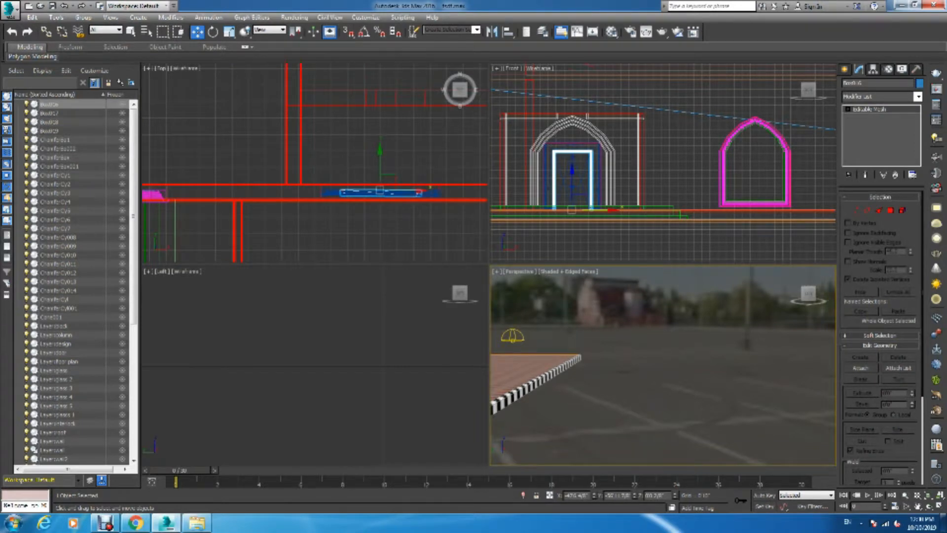
key("z")
scroll(685, 355, "down", 8)
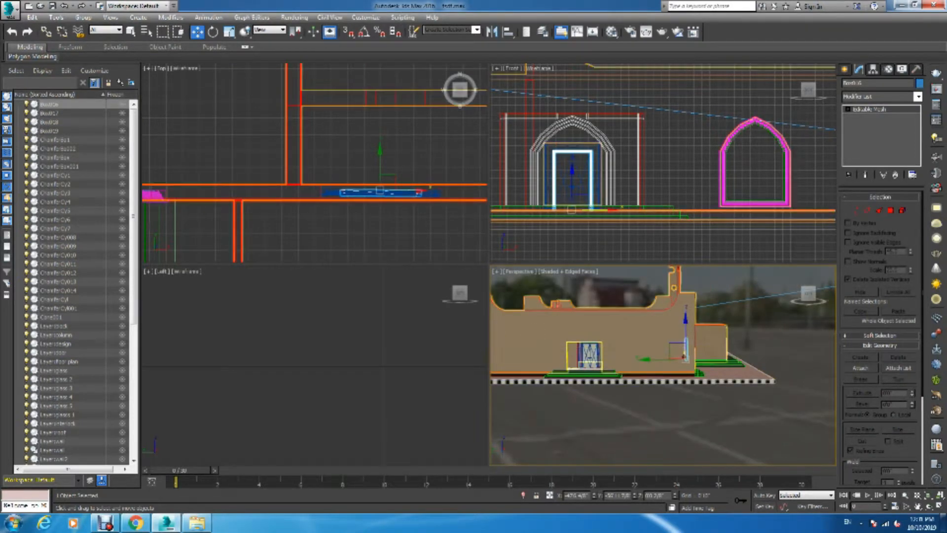
left_click_drag(810, 294, 750, 295)
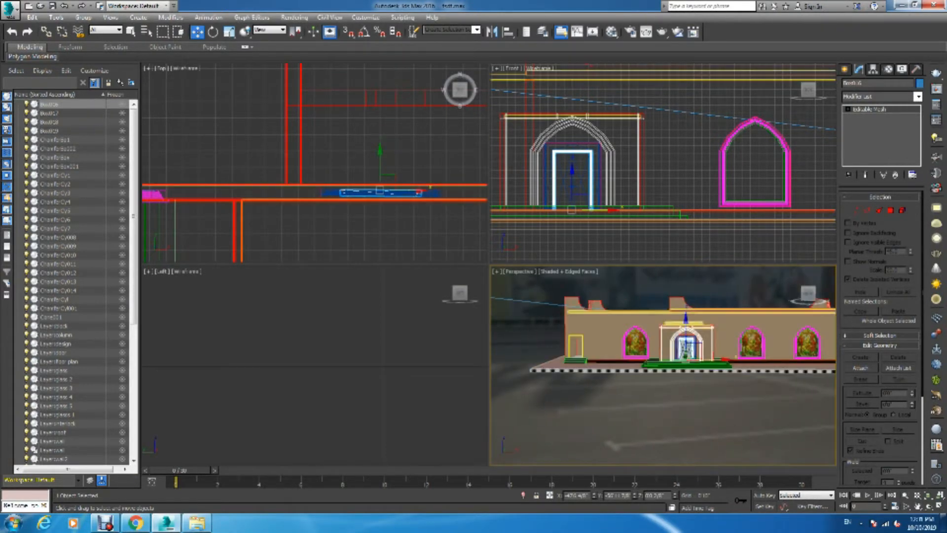
scroll(697, 345, "up", 5)
scroll(732, 301, "up", 5)
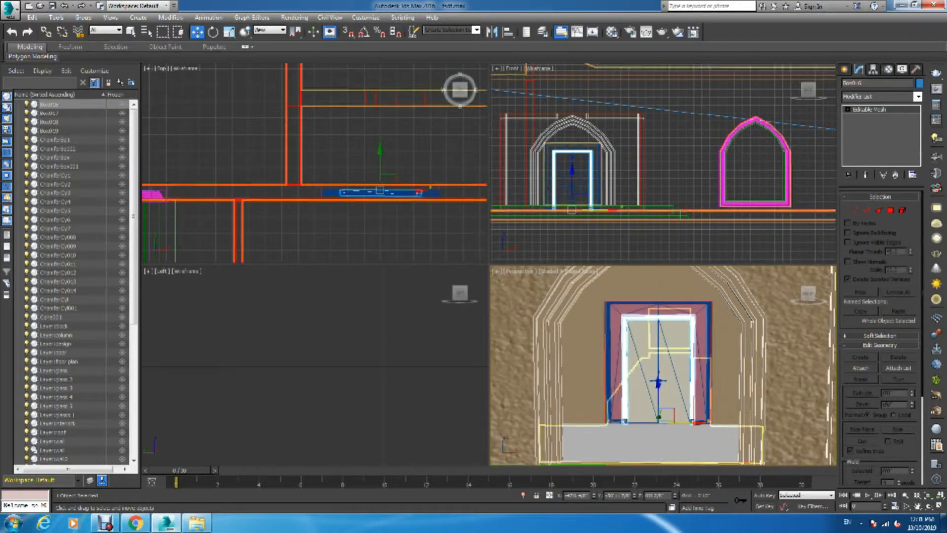
key("shift+q")
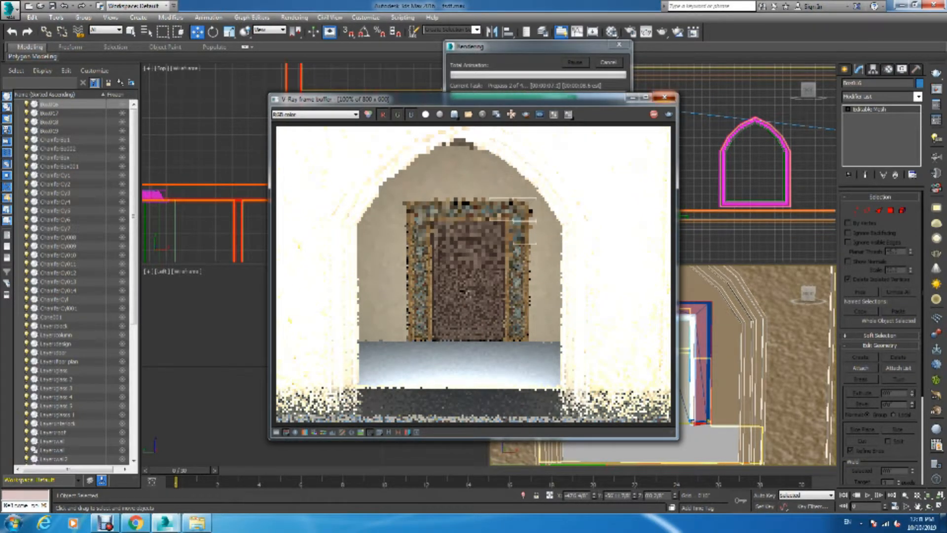
Step: Clone the selected door frame piece along the Y axis toward the opposite entrance porch as one independent copy
scroll(406, 176, "down", 12)
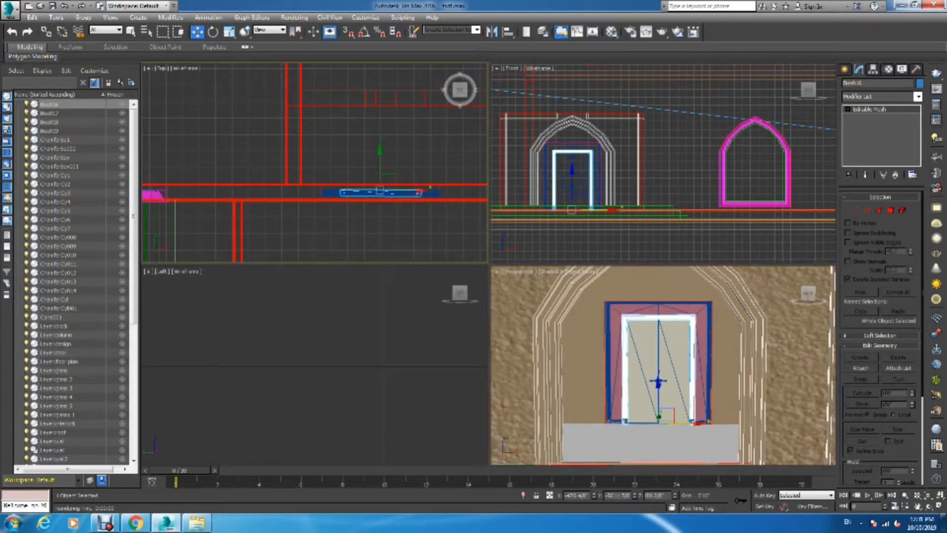
scroll(405, 177, "down", 5)
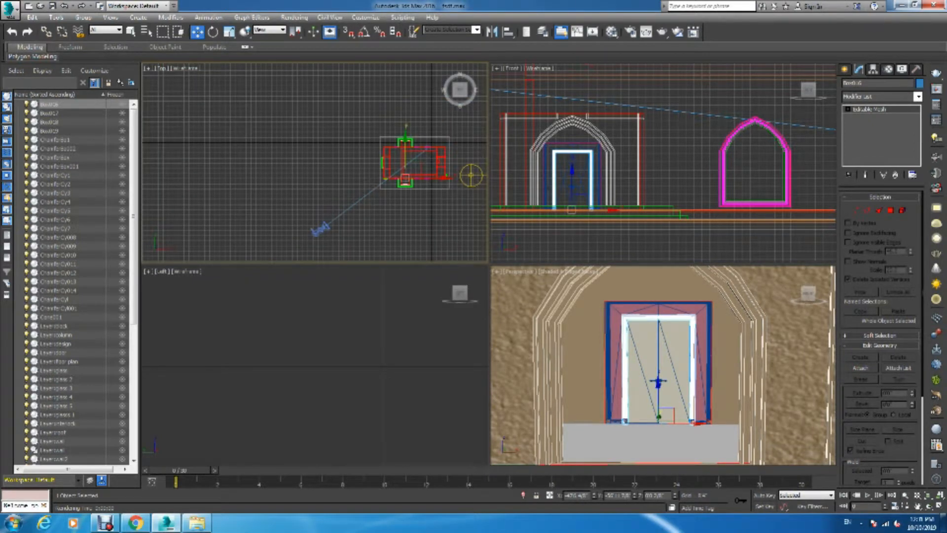
left_click(668, 335)
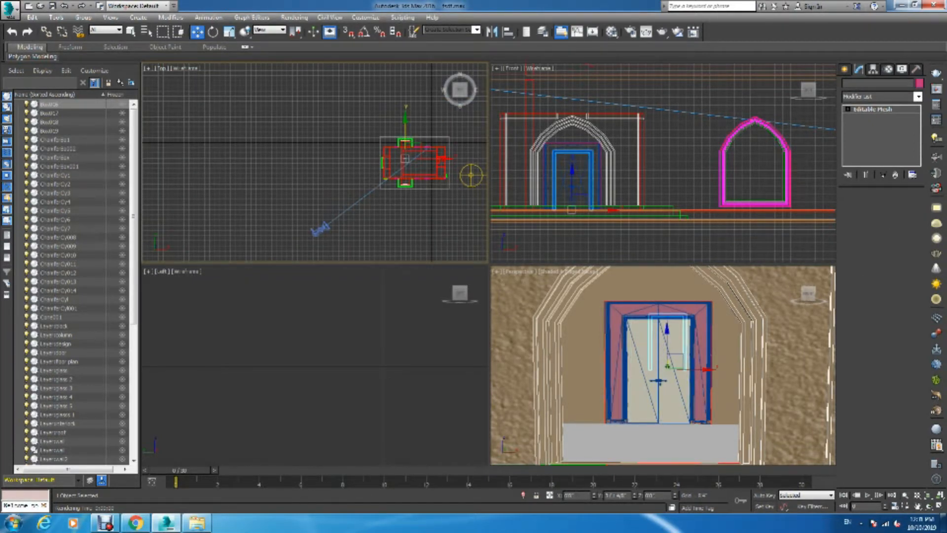
left_click_drag(679, 353, 688, 354, "shift")
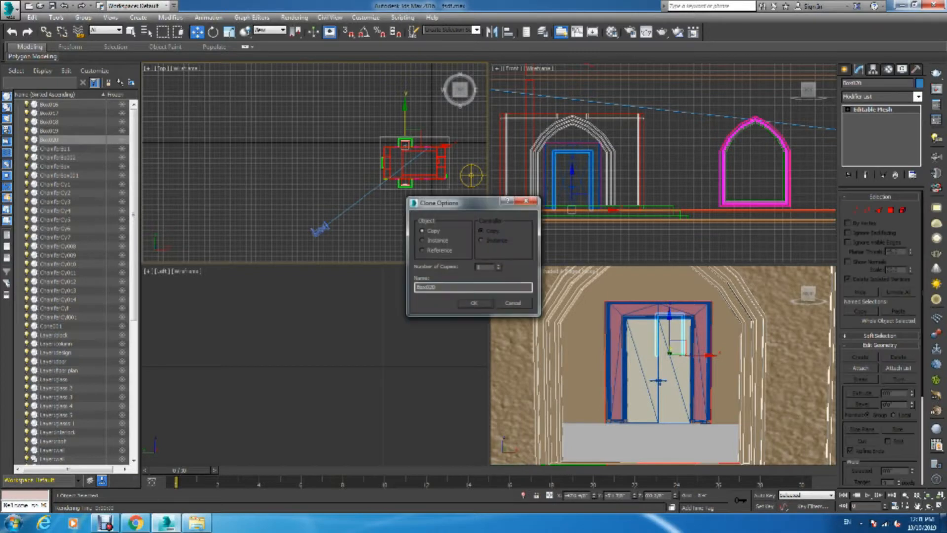
key("Return")
scroll(409, 148, "up", 4)
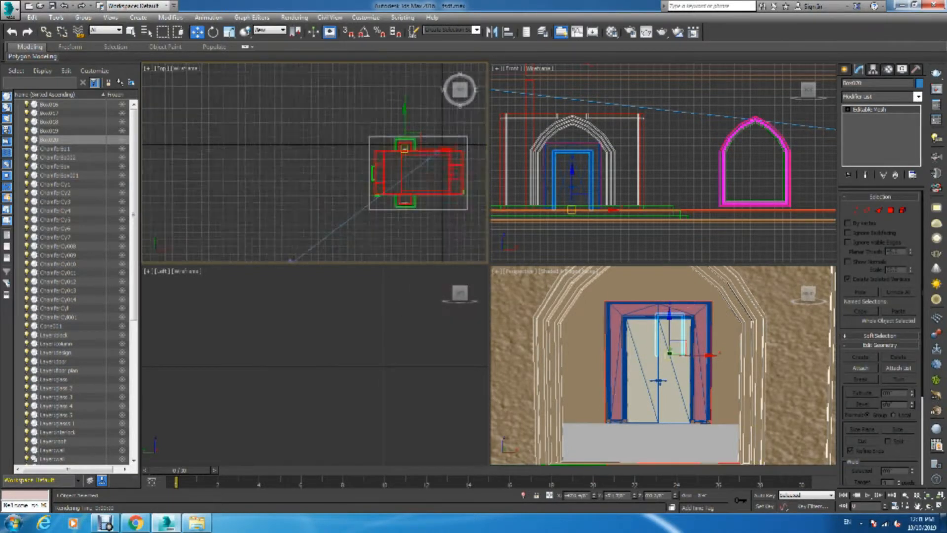
scroll(399, 180, "up", 3)
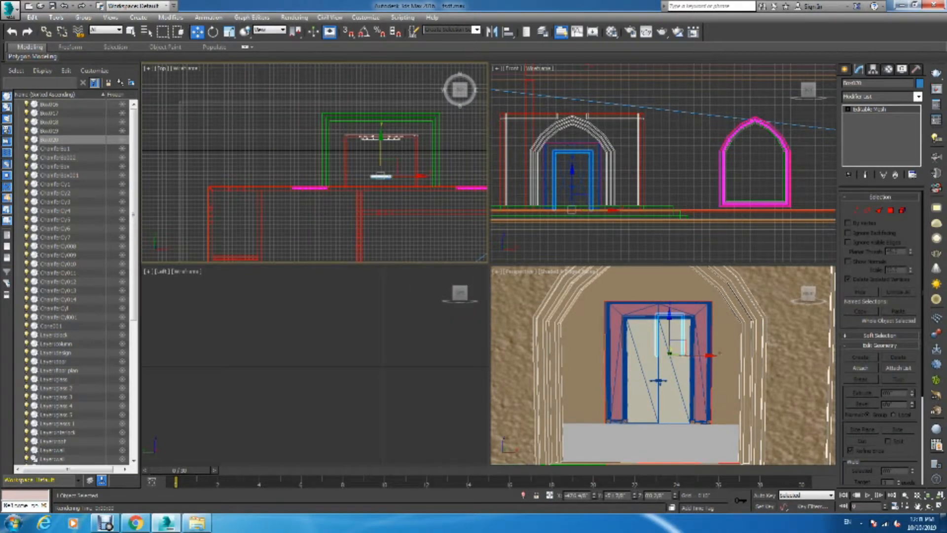
Step: Move the door frame copy along the Y axis into the main wall behind its porch, checking it against the first door's position in the opposite wall
left_click_drag(381, 175, 381, 188)
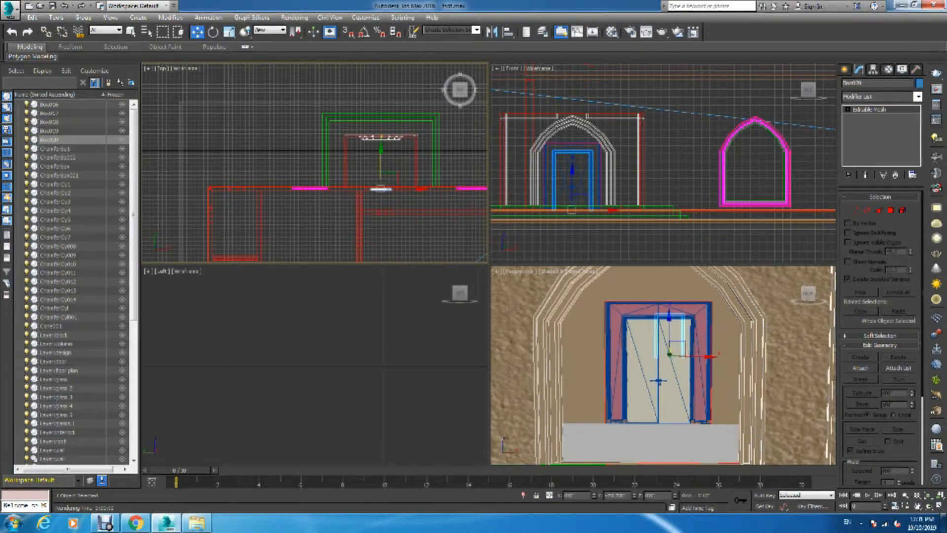
scroll(383, 179, "up", 4)
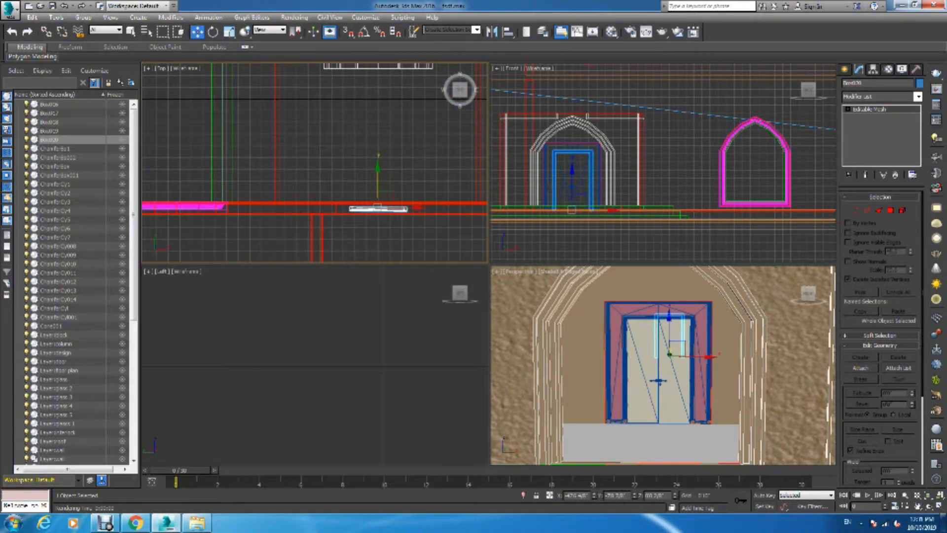
scroll(389, 133, "down", 5)
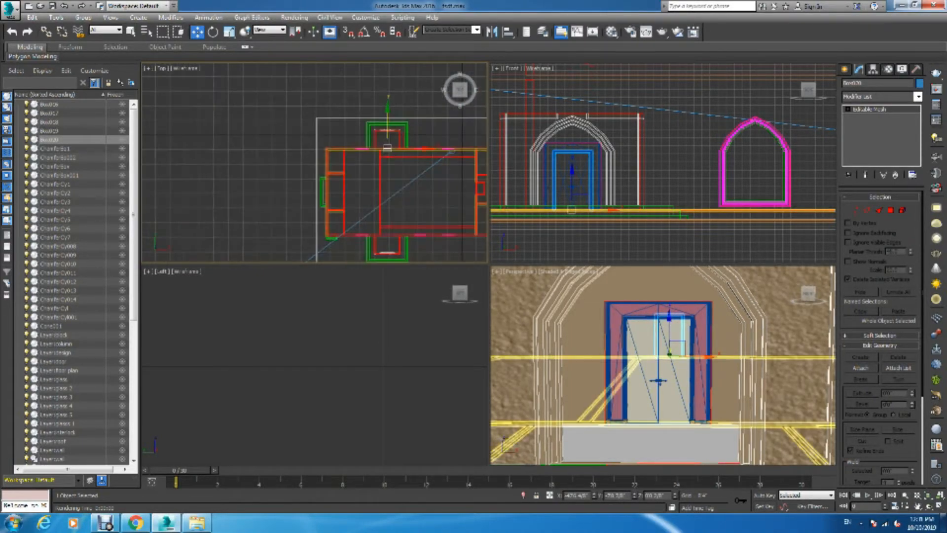
scroll(387, 148, "up", 6)
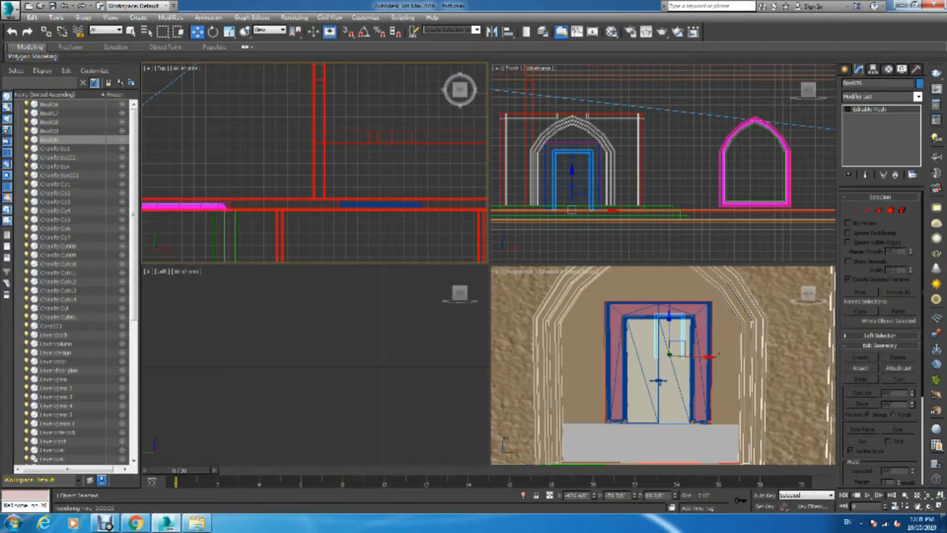
scroll(390, 197, "down", 6)
scroll(389, 197, "up", 3)
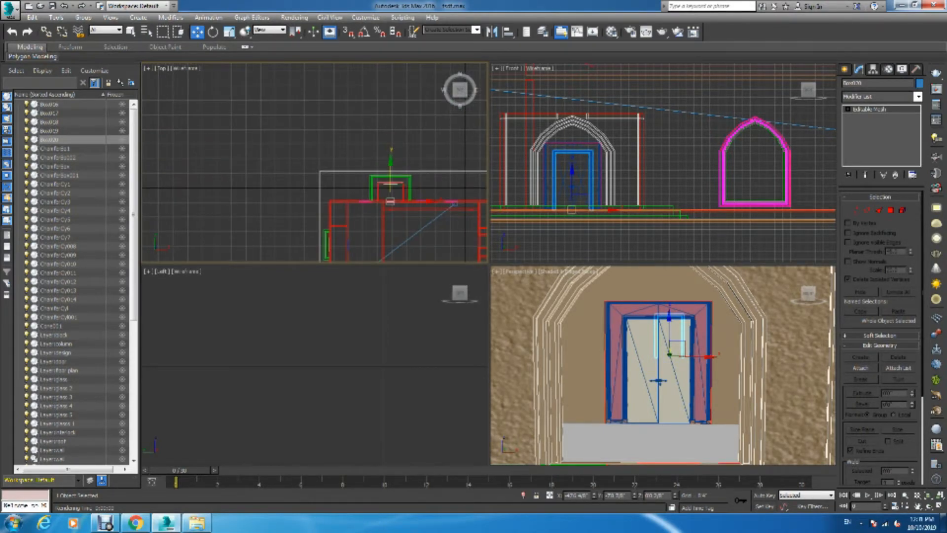
scroll(389, 197, "up", 4)
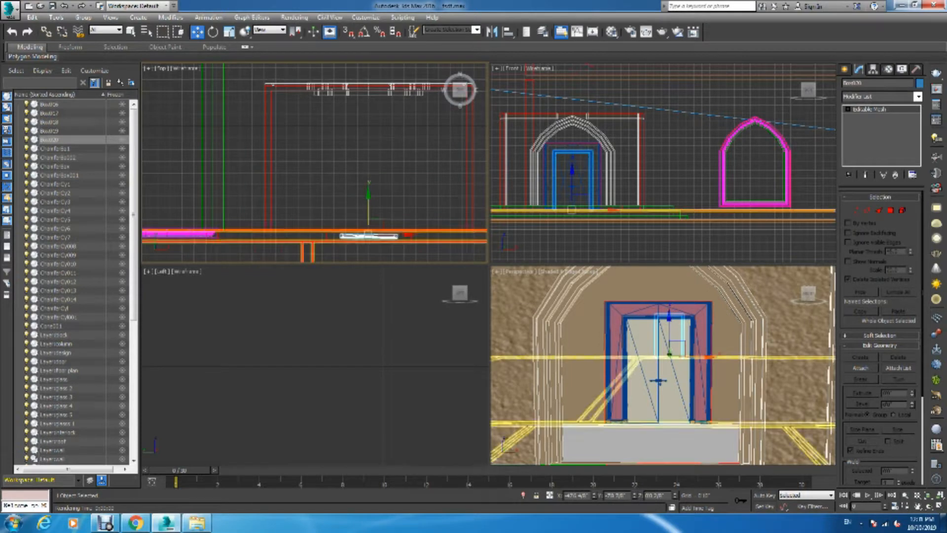
Step: Scale the door frame copy wider along the X axis in the top view to fit the doorway opening
key("r")
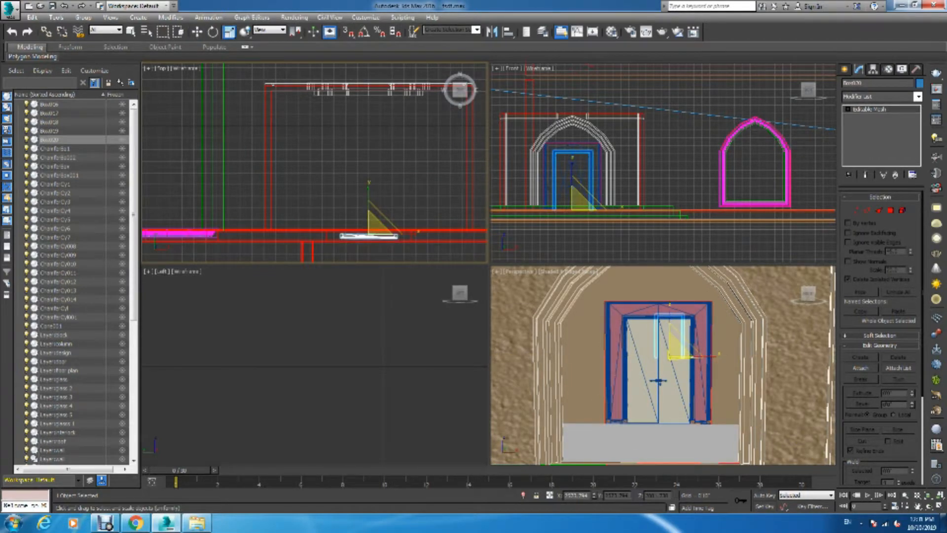
left_click_drag(407, 234, 433, 235)
key("w")
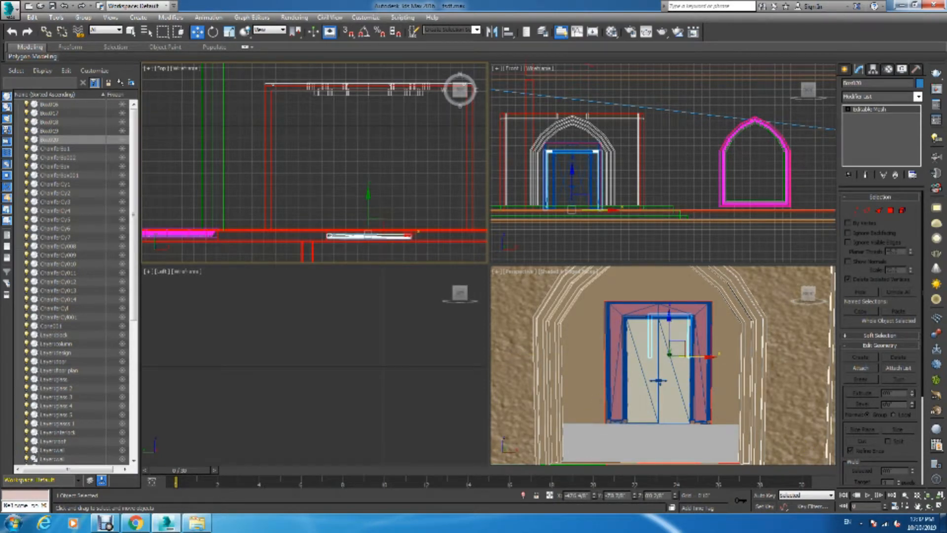
left_click_drag(418, 231, 417, 231)
key("r")
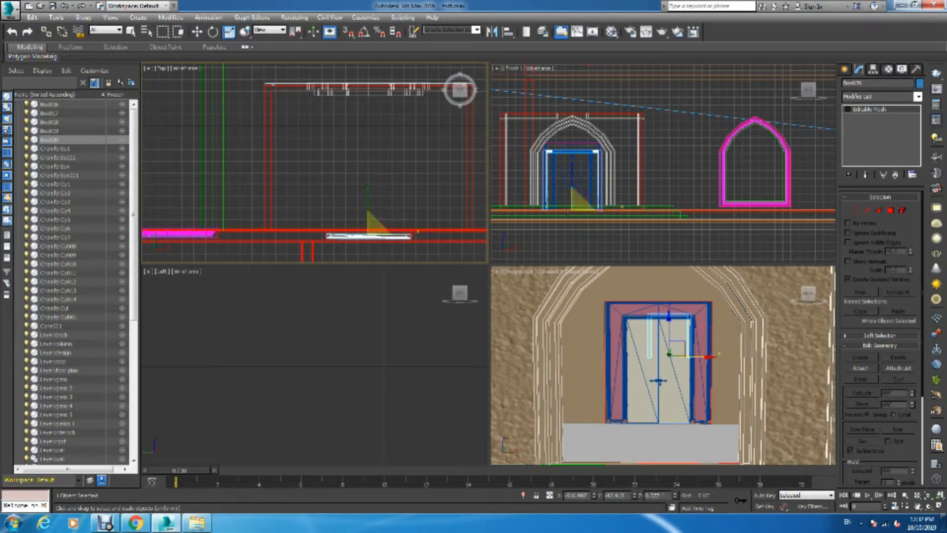
scroll(399, 236, "up", 3)
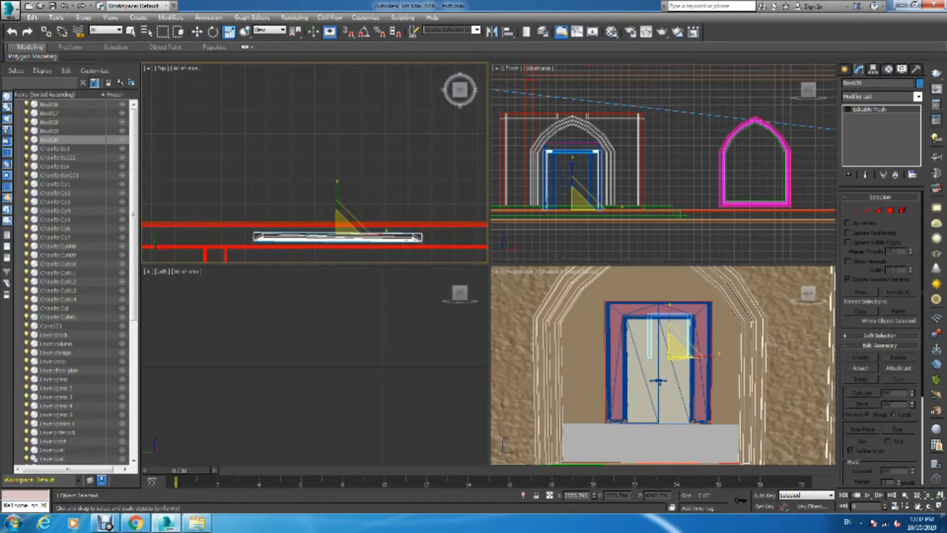
left_click_drag(345, 225, 346, 224)
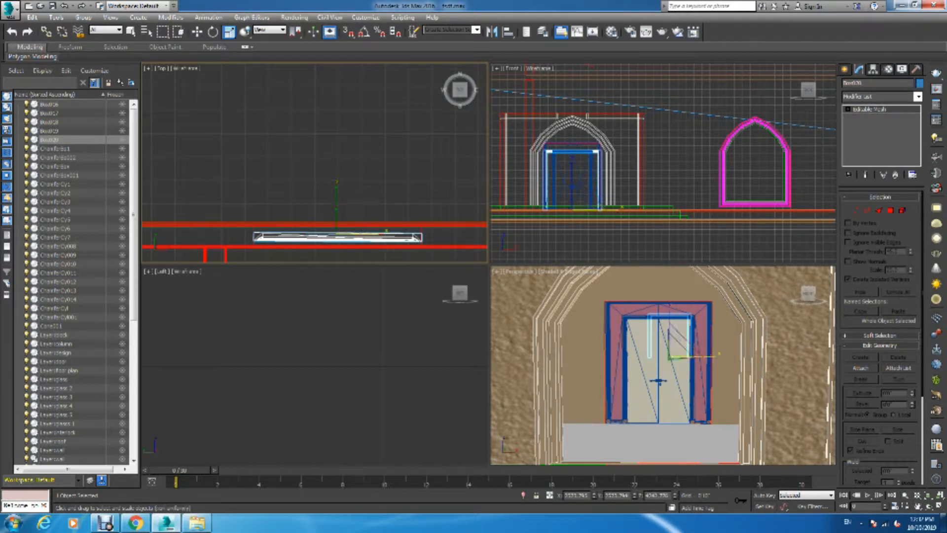
left_click_drag(374, 233, 374, 233)
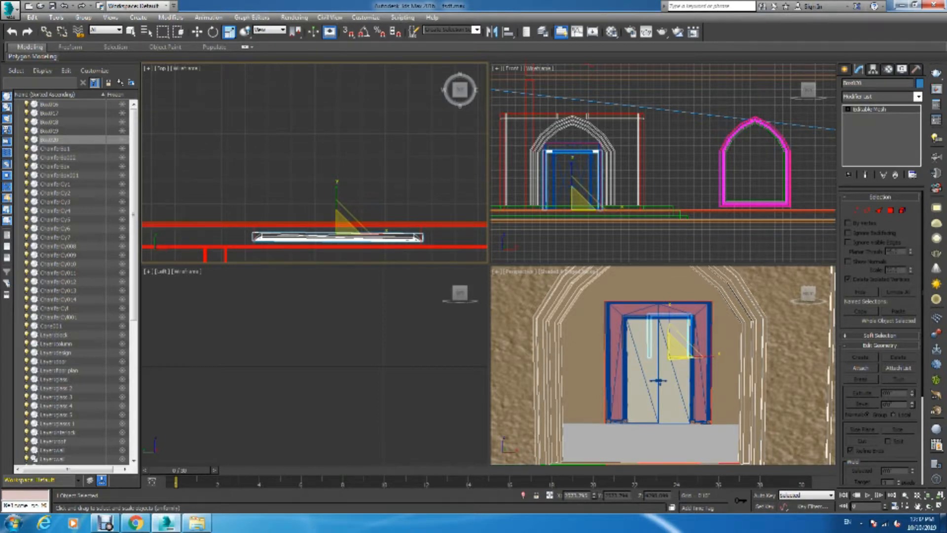
key("w")
Step: Test render the perspective view of the arched entrance in the V-Ray frame buffer
middle_click_drag(374, 233, 376, 234)
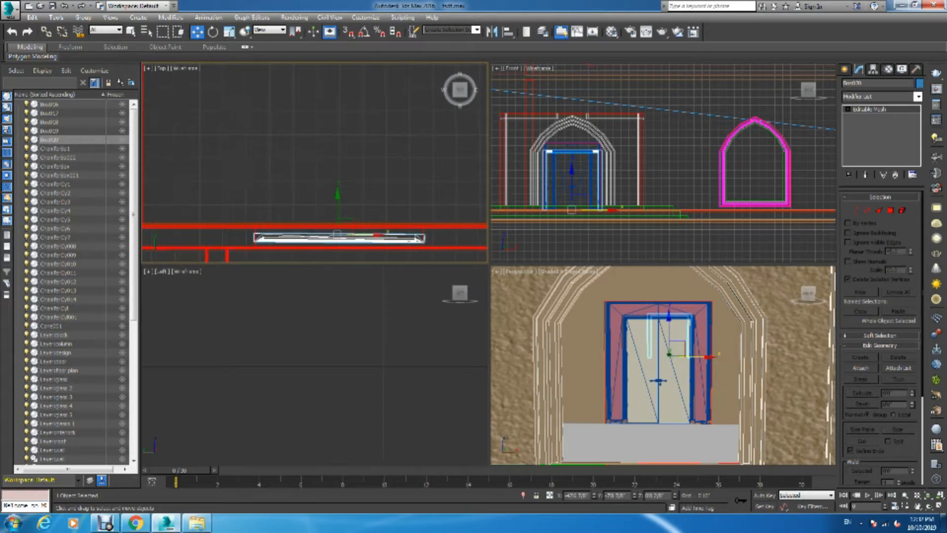
middle_click(592, 355)
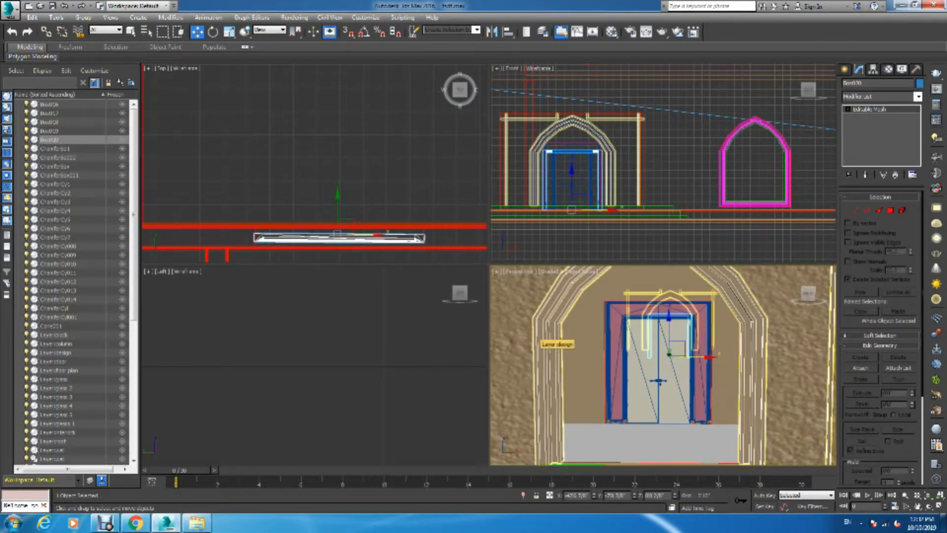
key("shift+q")
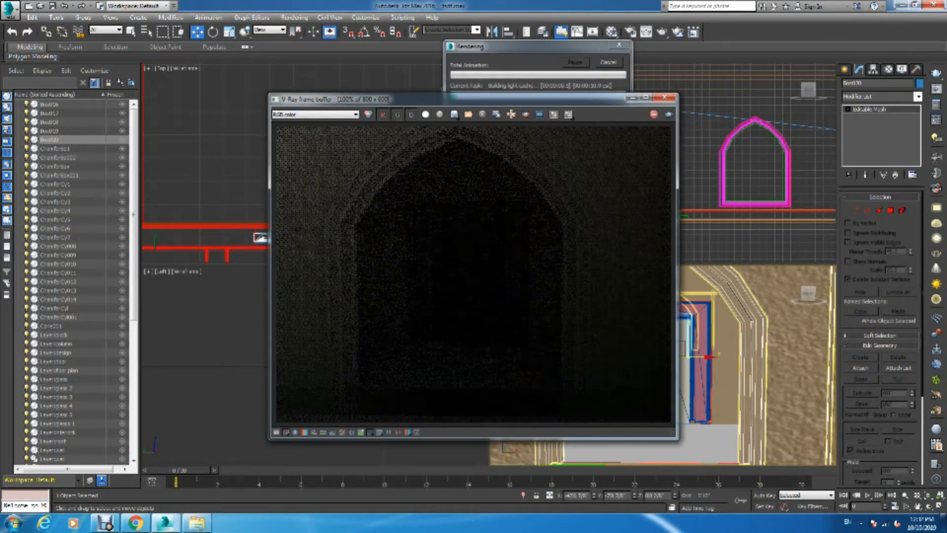